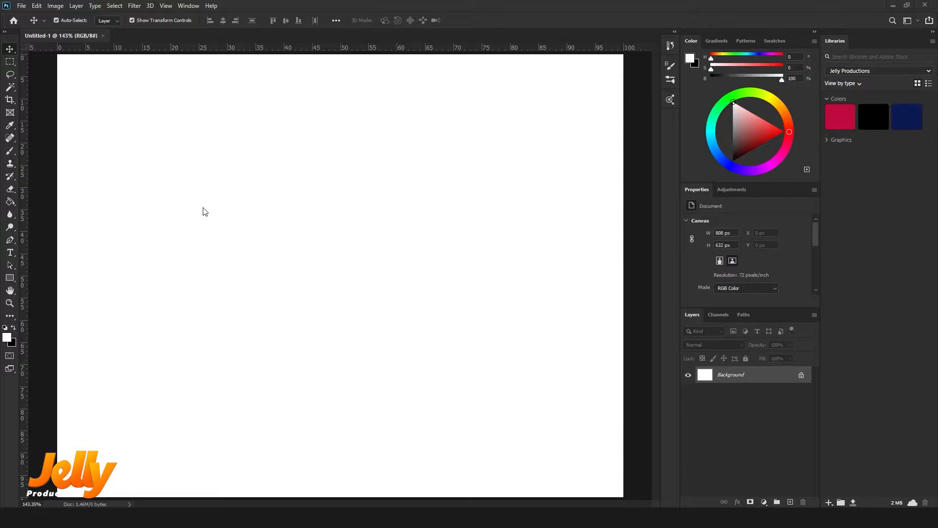
Activate the Brush tool and reset it to its default settings.
click(10, 151)
click(40, 21)
right_click(43, 20)
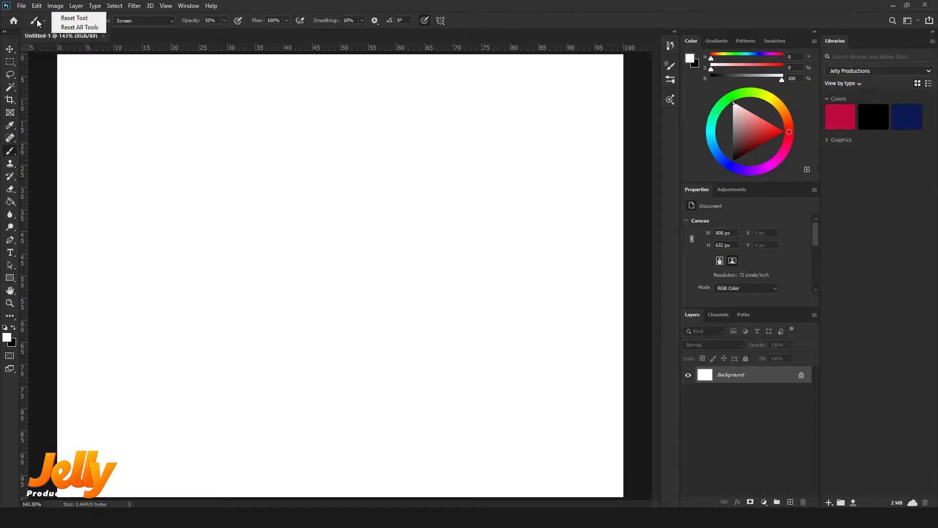
click(82, 19)
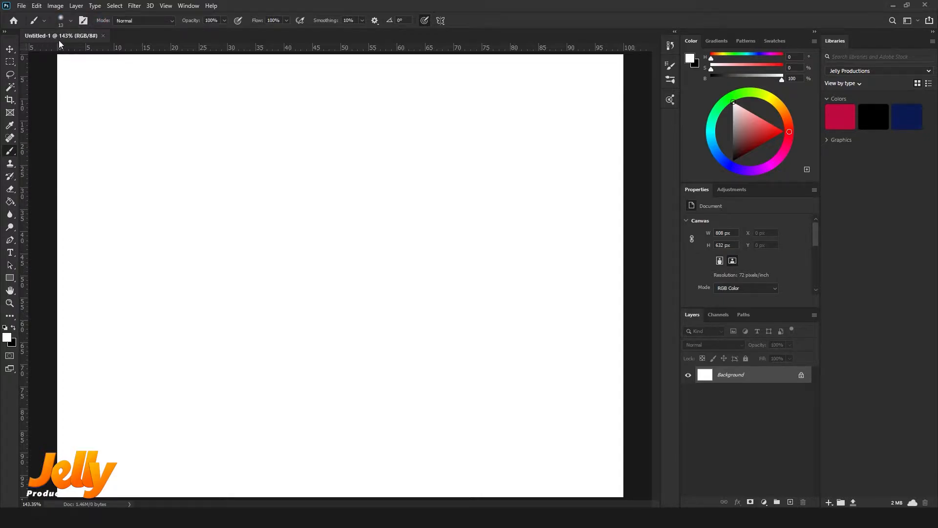
Choose the KYLE Ultimate Charcoal Pencil from the Dry Media Brushes and paint a vertical squiggle near the canvas's upper-left corner.
click(83, 20)
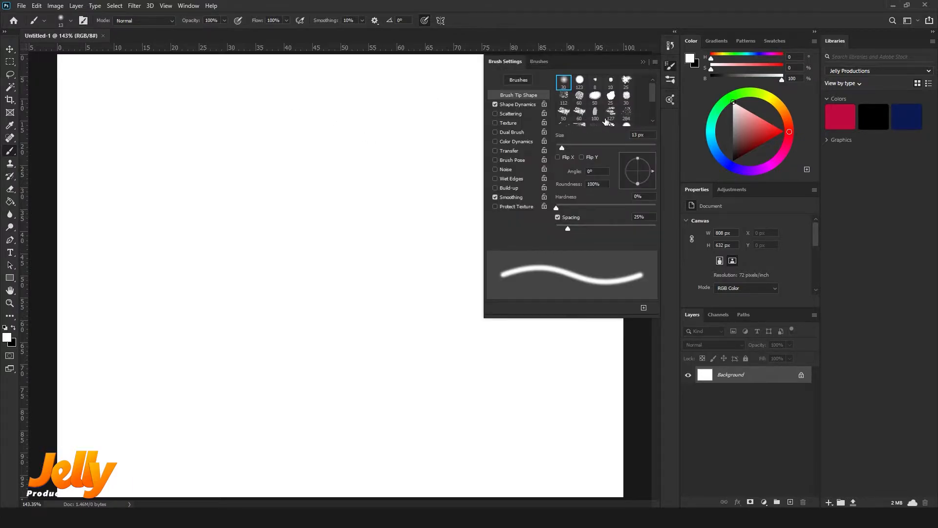
click(539, 61)
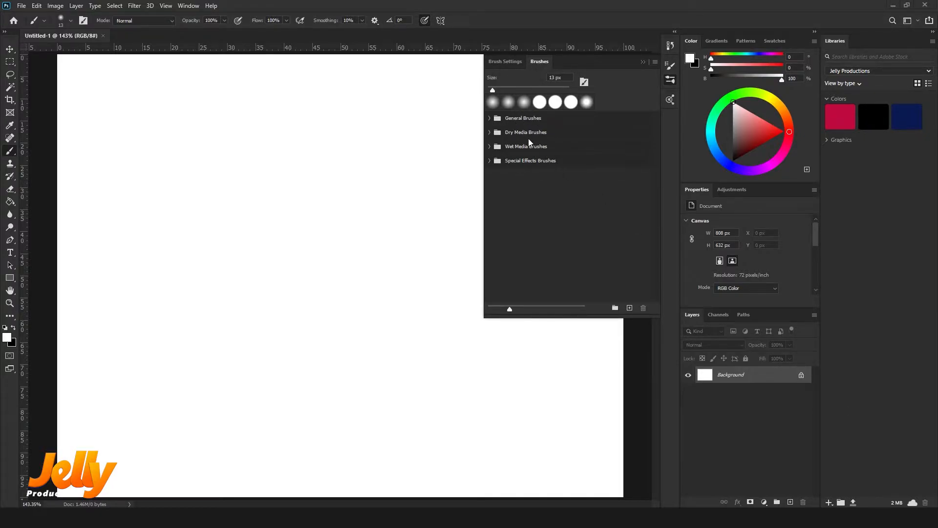
click(519, 62)
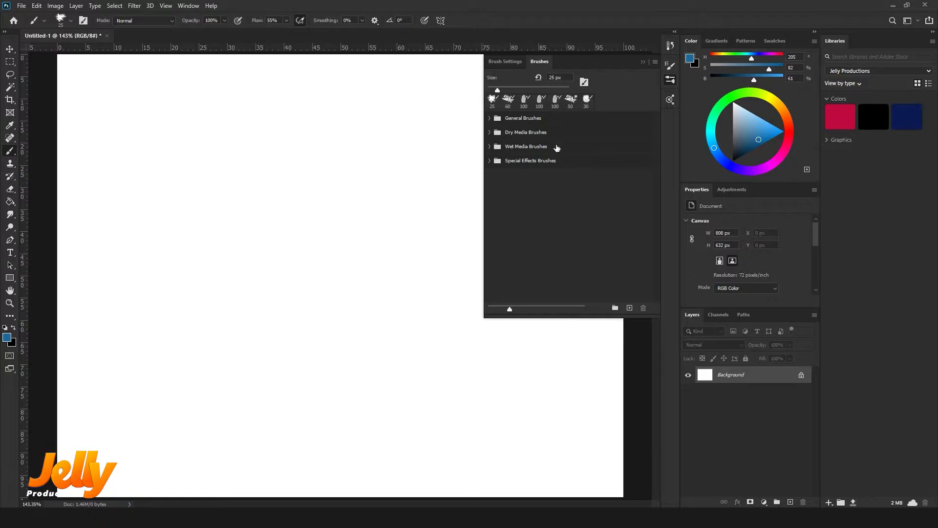
click(494, 136)
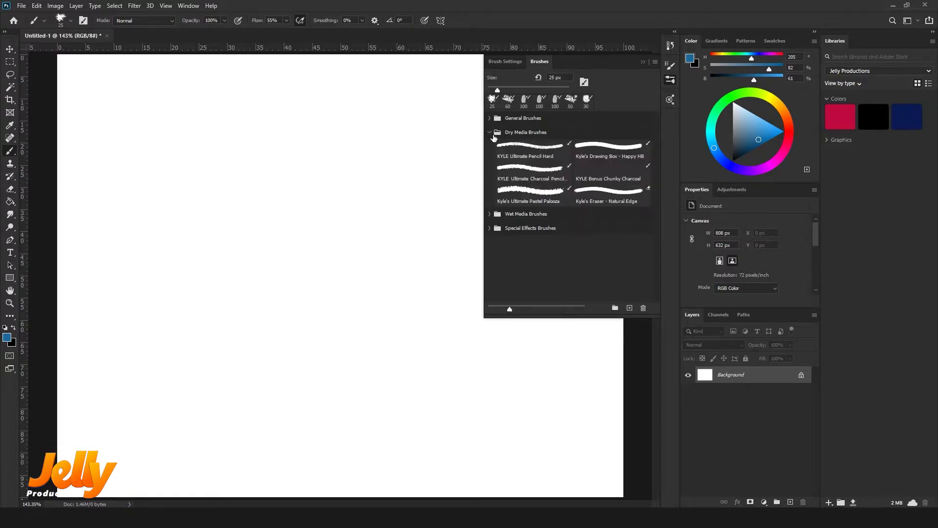
click(524, 178)
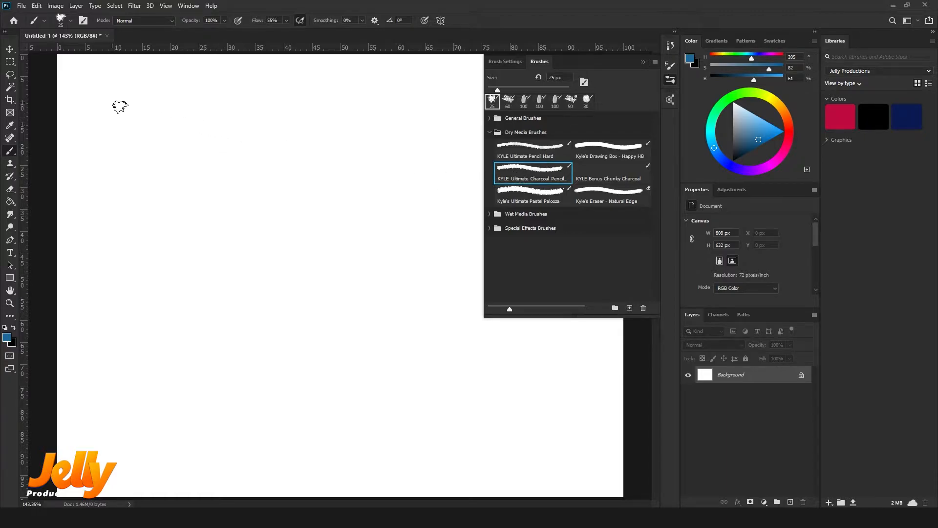
mouse_move(94, 86)
mouse_down()
mouse_move(107, 88)
mouse_move(93, 100)
mouse_move(116, 111)
mouse_move(95, 125)
mouse_move(113, 126)
mouse_move(104, 151)
mouse_move(114, 156)
mouse_up()
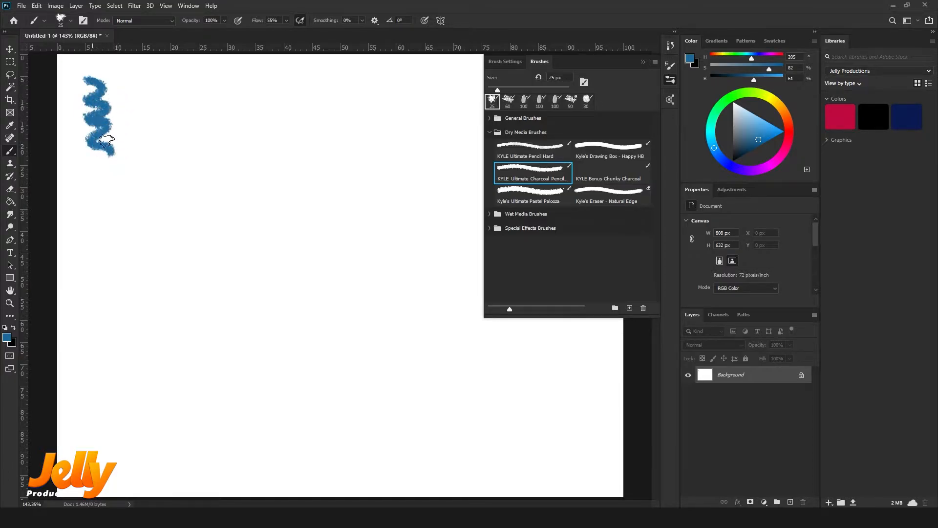
Set the brush opacity to 41% and paint a small looped stroke to the right of the squiggle.
click(225, 21)
drag(226, 31, 198, 33)
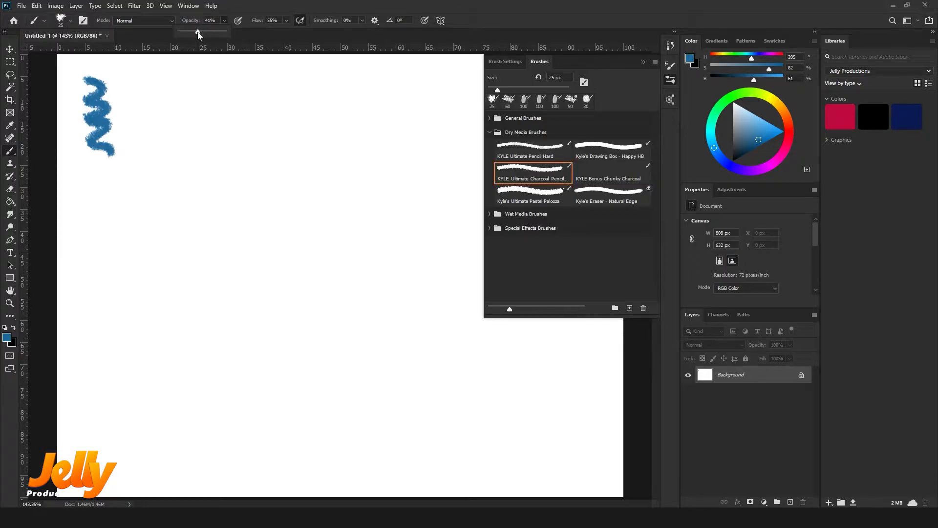
mouse_move(133, 100)
mouse_down()
mouse_move(172, 138)
mouse_move(162, 149)
mouse_move(146, 128)
mouse_up()
Lower the brush opacity to 15% and paint four faint strokes to the right of and below the dark ones.
click(224, 21)
drag(224, 29, 187, 32)
mouse_move(168, 81)
mouse_down()
mouse_move(204, 115)
mouse_move(197, 138)
mouse_move(208, 134)
mouse_move(214, 148)
mouse_move(203, 167)
mouse_up()
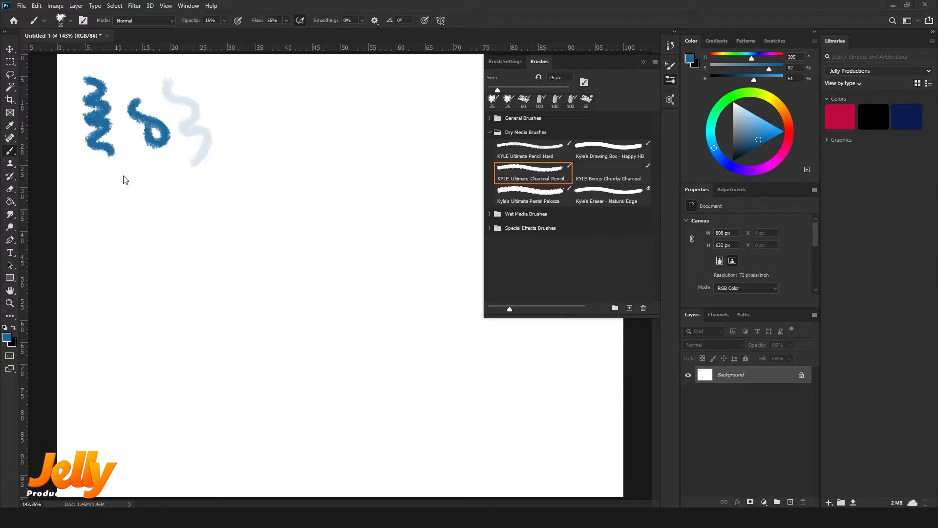
drag(128, 171, 215, 222)
drag(224, 83, 239, 126)
drag(260, 75, 266, 157)
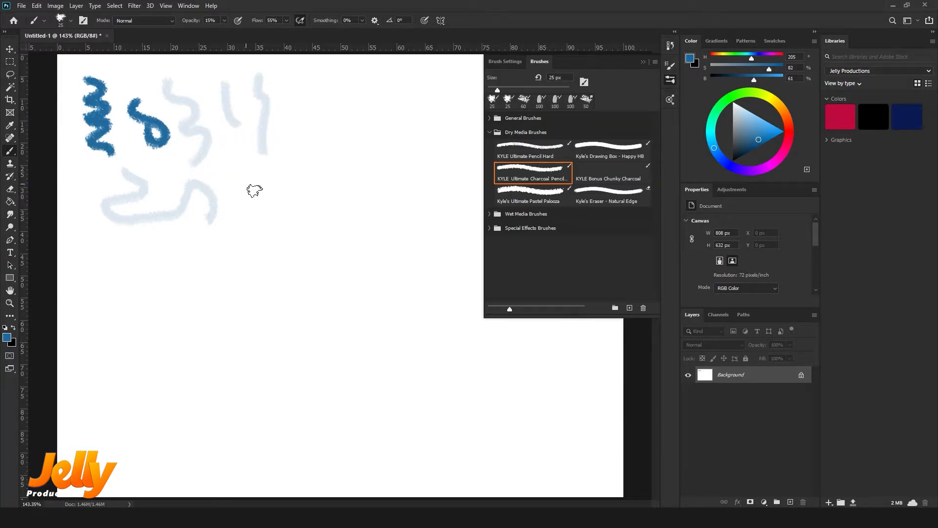
Smudge the dark blue strokes with Kyle's Paintbox - Wet Blender 50 from the Wet Media Brushes at a size of 30 px.
click(586, 101)
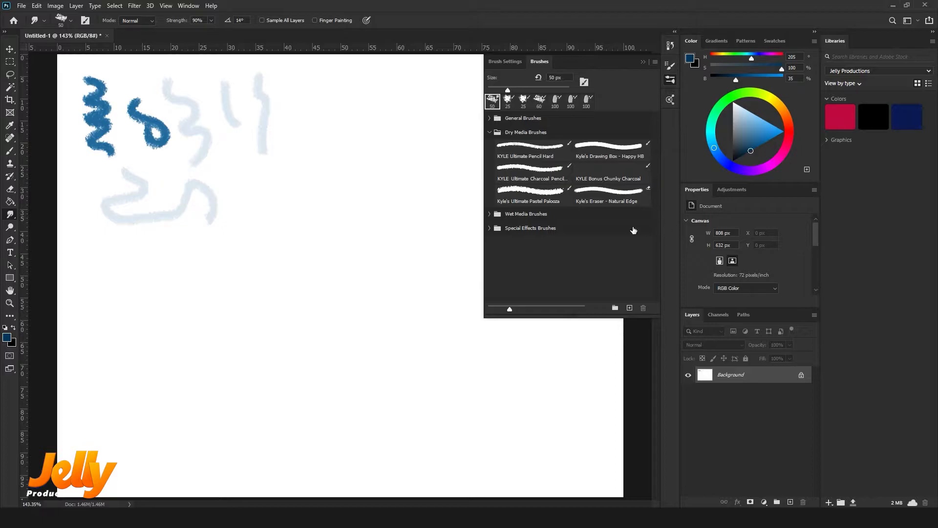
click(492, 215)
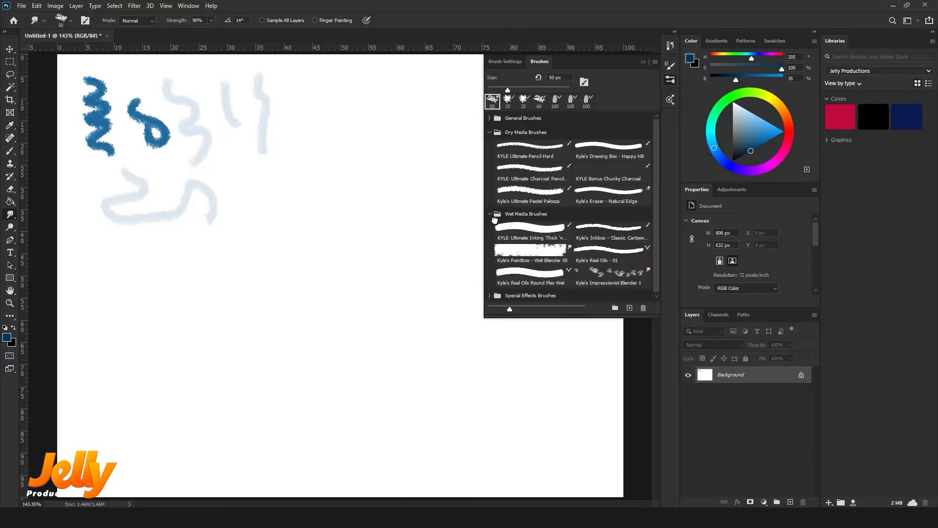
click(533, 254)
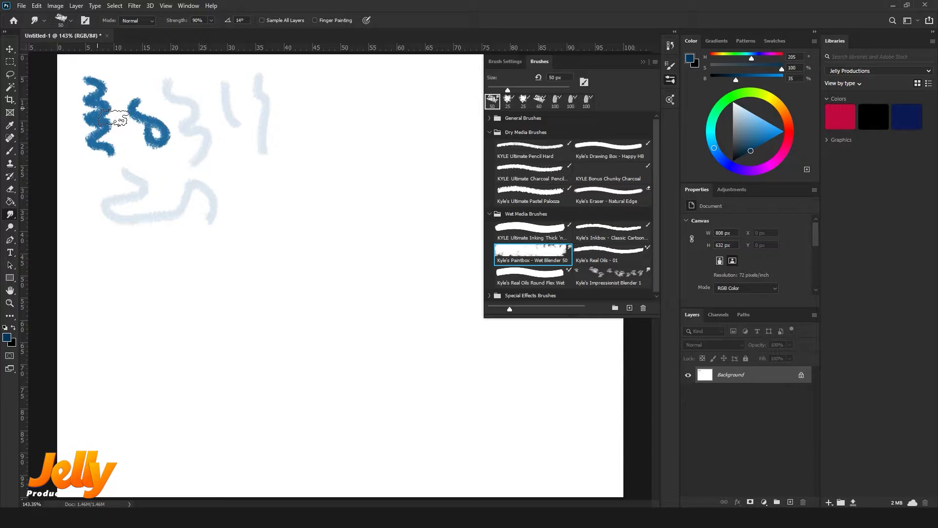
key(bracketleft)
key(bracketleft)
key(bracketleft)
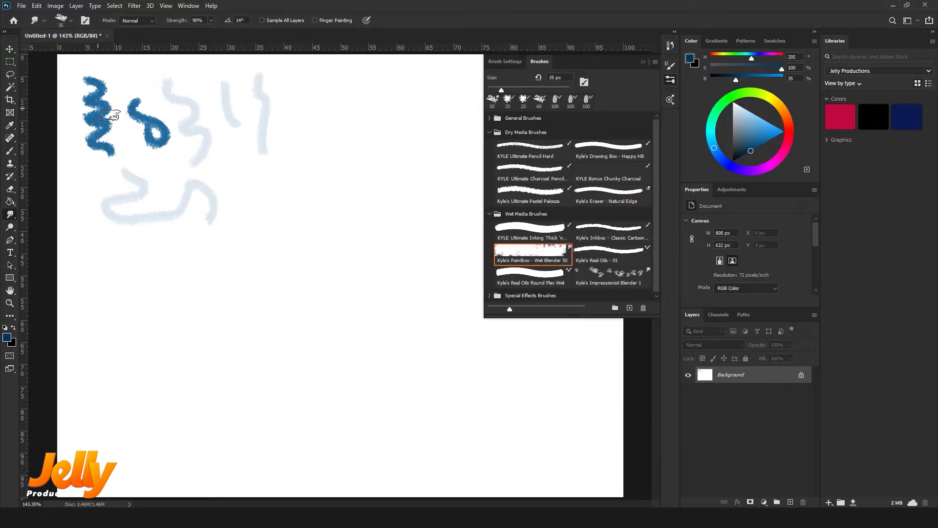
key(bracketleft)
mouse_move(112, 111)
mouse_down()
mouse_move(93, 125)
mouse_move(115, 124)
mouse_move(128, 140)
mouse_move(105, 165)
mouse_move(133, 195)
mouse_move(161, 131)
mouse_move(179, 131)
mouse_move(166, 156)
mouse_move(187, 166)
mouse_move(184, 107)
mouse_move(66, 156)
mouse_move(127, 101)
mouse_move(107, 108)
mouse_move(90, 75)
mouse_move(86, 124)
mouse_move(59, 141)
mouse_up()
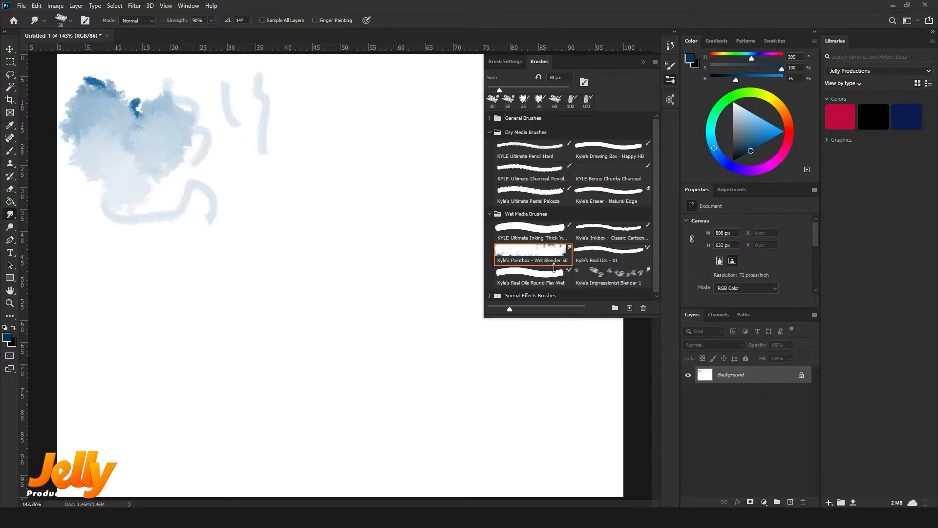
Paint a long wavy leaf stroke and a short one above it with the Kyle's Concept Brushes foliage brush at 100 px.
scroll(560, 257, down, 1)
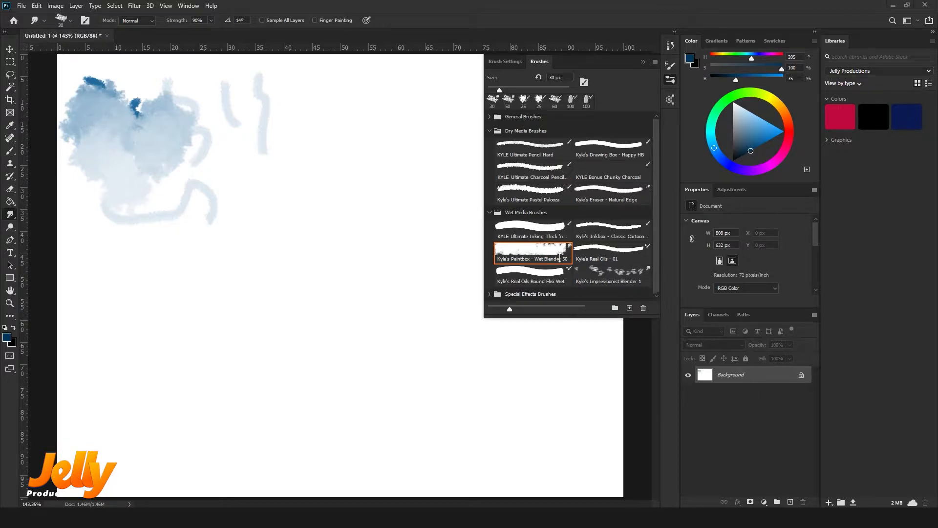
click(490, 295)
scroll(566, 274, down, 4)
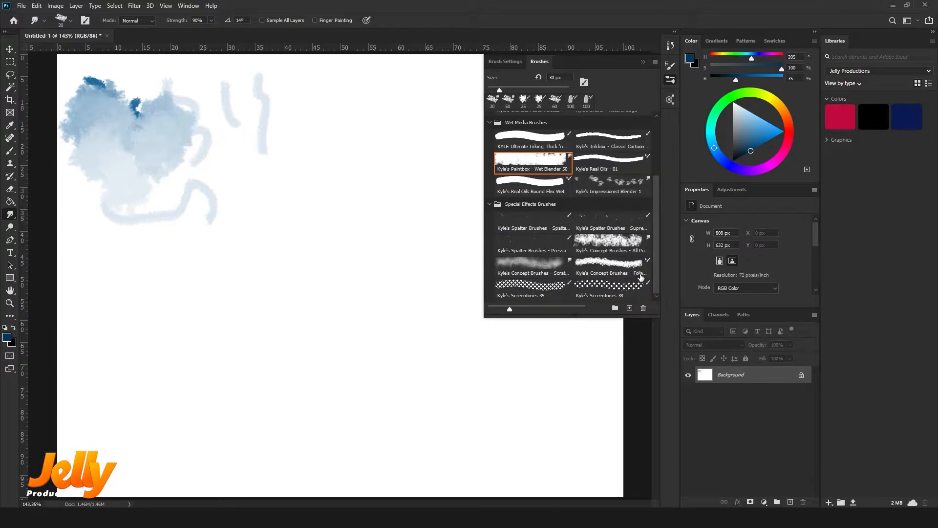
click(624, 269)
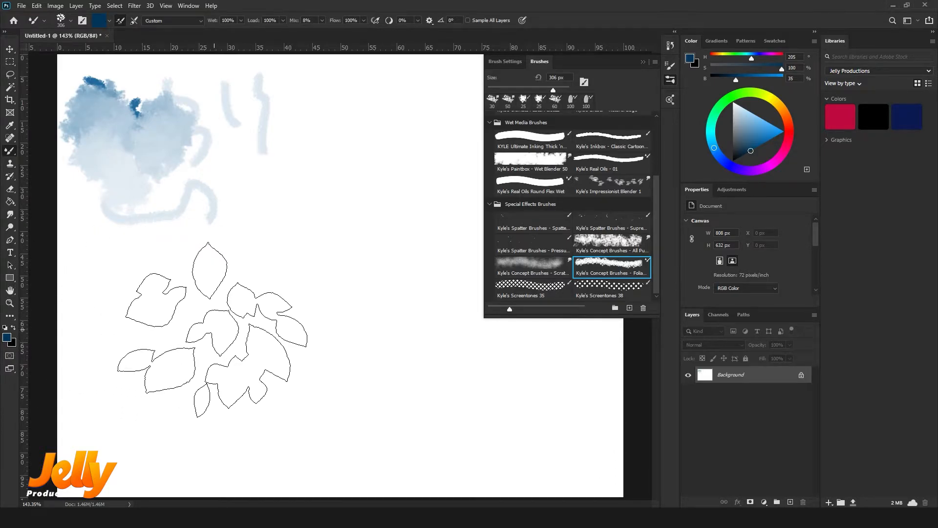
key(bracketleft)
key(bracketleft)
key(bracketleft)
key(bracketleft)
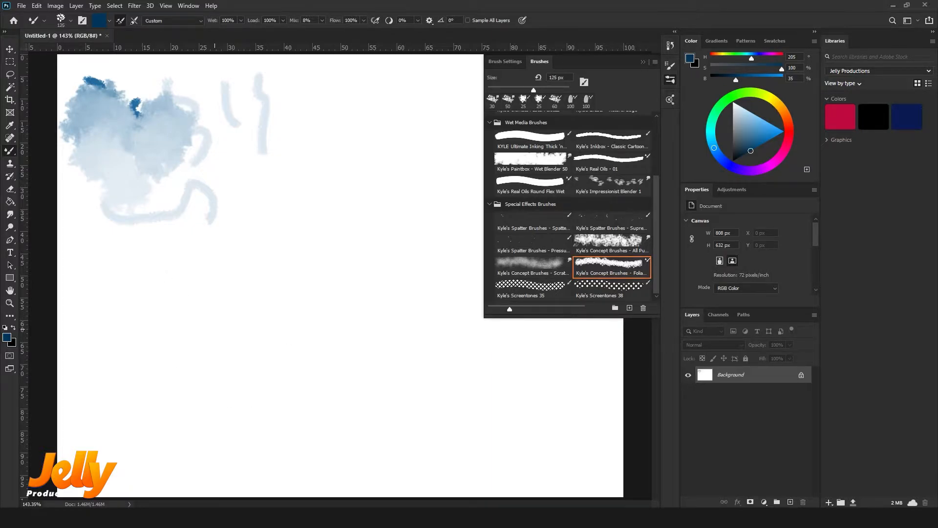
mouse_move(117, 391)
mouse_down()
mouse_move(135, 333)
mouse_move(184, 327)
mouse_move(216, 304)
mouse_move(232, 353)
mouse_move(303, 373)
mouse_move(325, 356)
mouse_move(345, 279)
mouse_move(390, 278)
mouse_move(480, 356)
mouse_move(543, 349)
mouse_up()
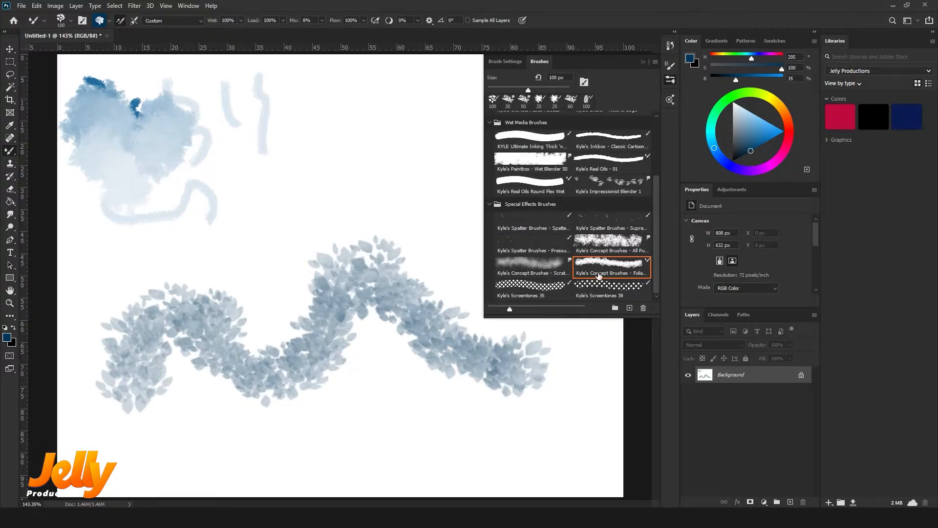
drag(313, 173, 420, 164)
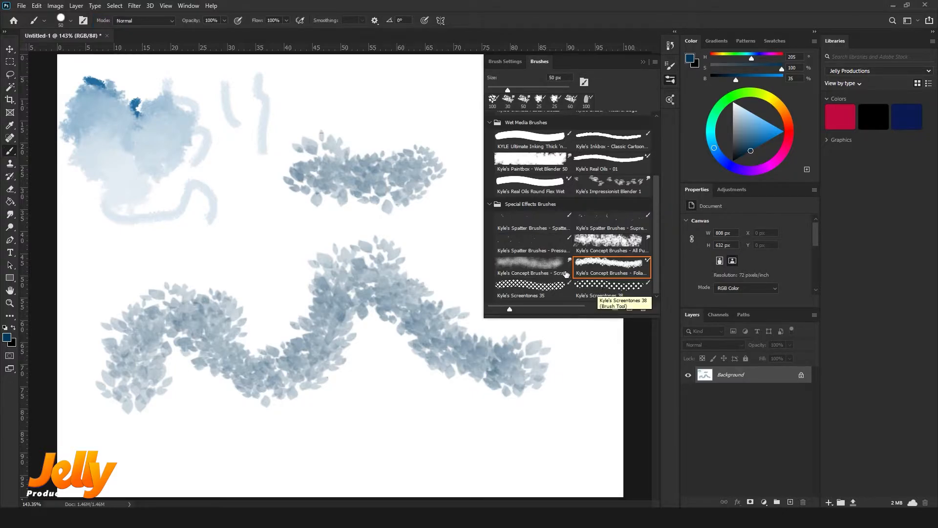
Paint a dotted stroke along the canvas bottom with Kyle's Screentones 38 and another above the left leaves with Kyle's Screentones 35.
click(606, 292)
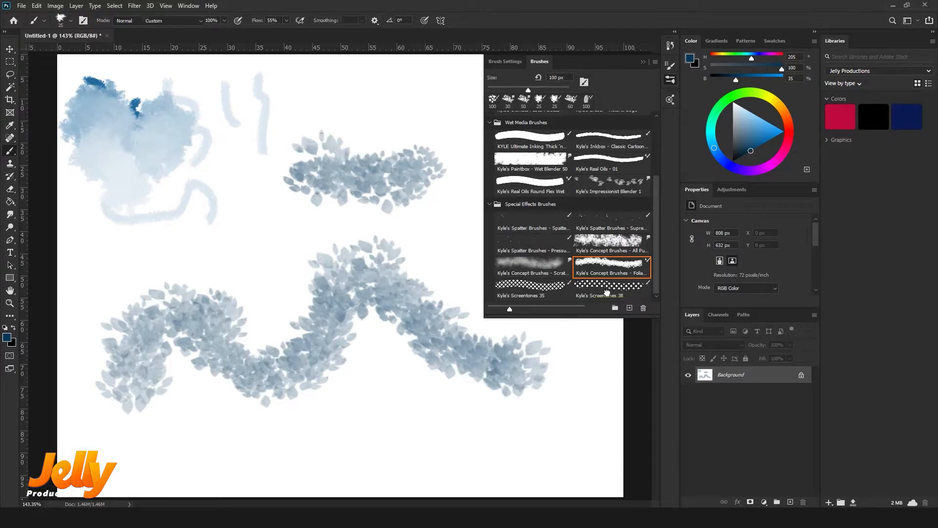
mouse_move(322, 425)
mouse_down()
mouse_move(377, 421)
mouse_move(412, 436)
mouse_move(469, 439)
mouse_move(485, 427)
mouse_move(552, 435)
mouse_up()
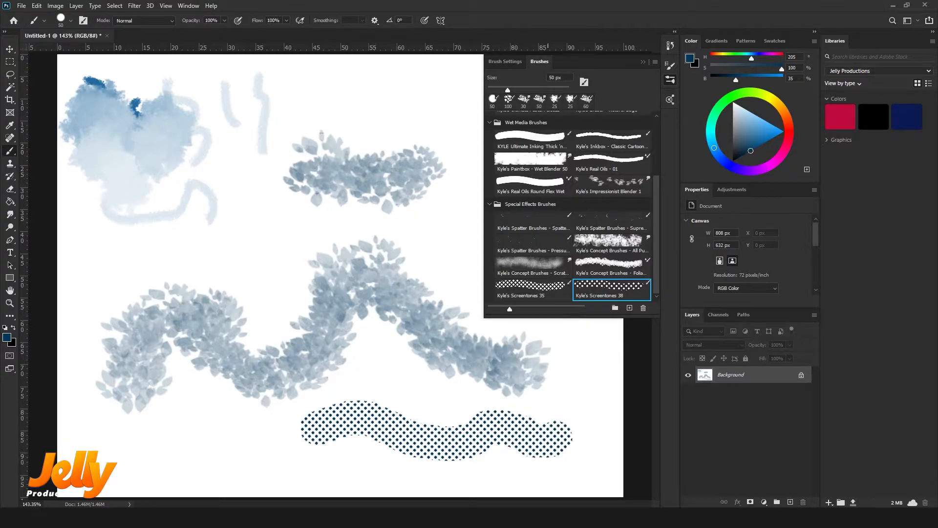
click(514, 292)
mouse_move(119, 276)
mouse_down()
mouse_move(198, 248)
mouse_move(237, 251)
mouse_up()
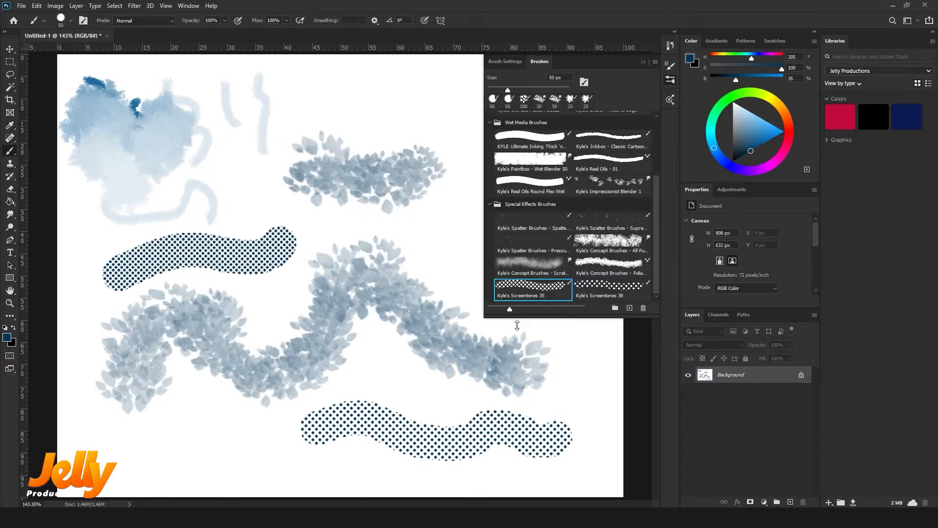
Smudge the middle of the canvas across the leaf and dotted strokes with the 175 px Kyle's Concept Brushes scratch brush.
click(537, 268)
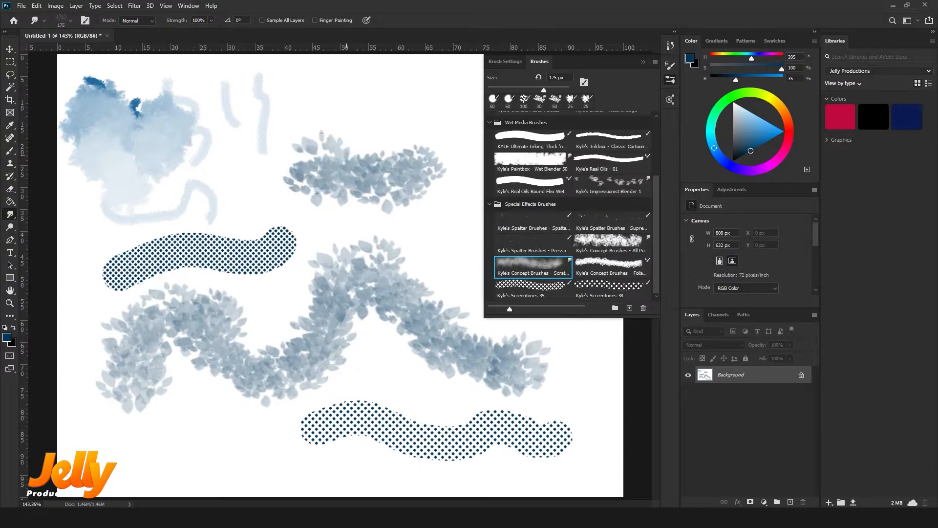
mouse_move(381, 107)
mouse_down()
mouse_move(346, 177)
mouse_move(268, 137)
mouse_move(227, 179)
mouse_move(304, 238)
mouse_move(391, 264)
mouse_move(245, 318)
mouse_move(244, 401)
mouse_move(410, 449)
mouse_up()
mouse_move(323, 237)
mouse_down()
mouse_move(229, 142)
mouse_move(239, 274)
mouse_up()
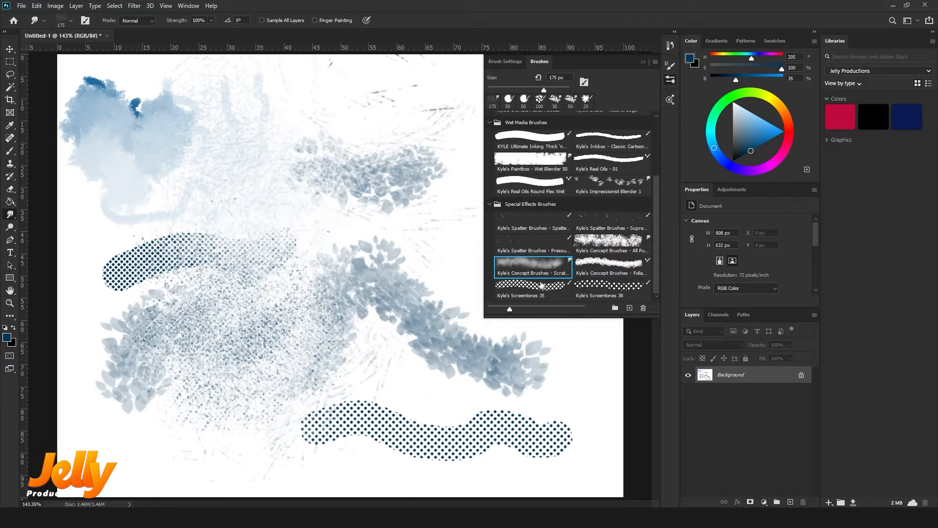
Add the Legacy Brushes set to the brush presets and expand its folder.
click(654, 62)
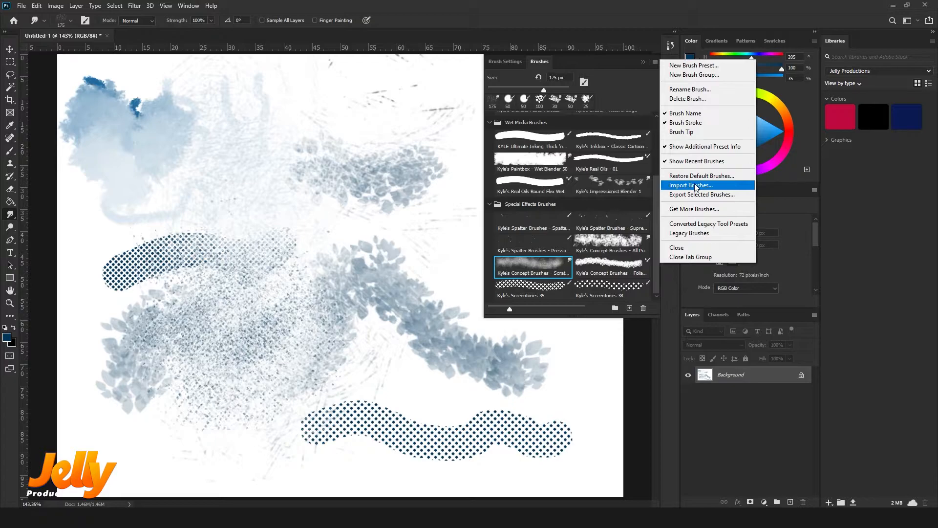
click(694, 232)
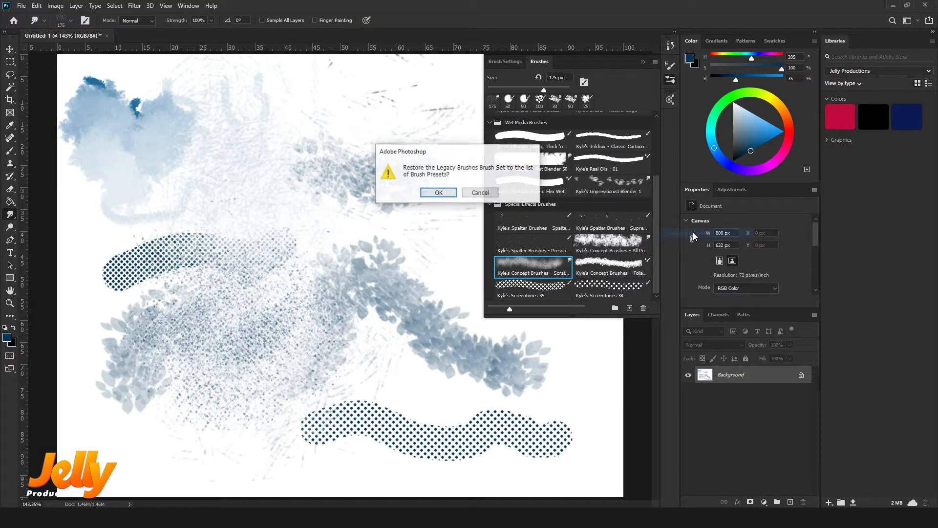
click(448, 194)
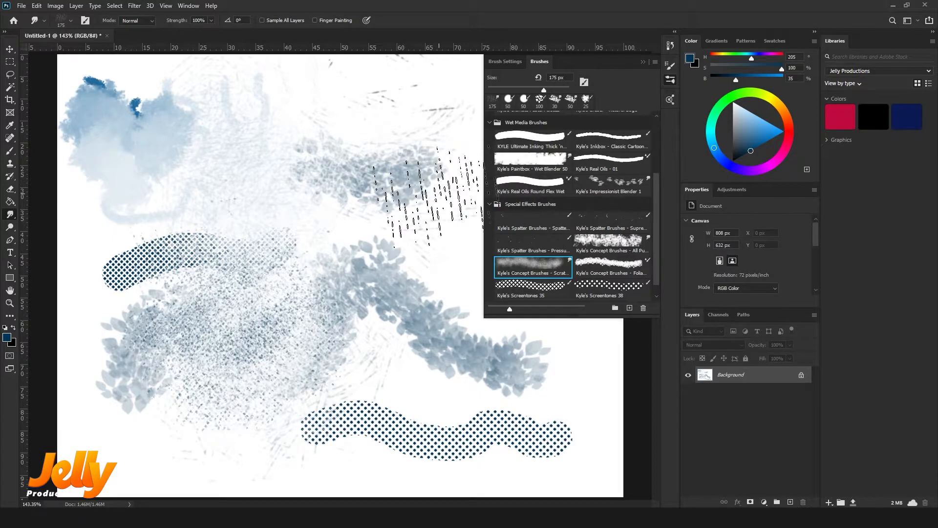
scroll(519, 285, down, 1)
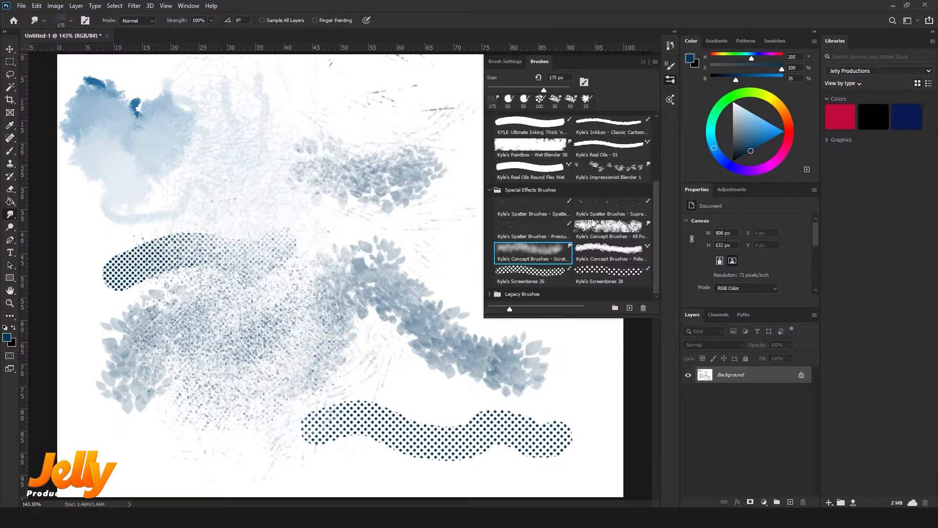
click(490, 295)
Look through the Legacy Brushes groups and collapse the Dry Media, Wet Media and Special Effects brush folders.
scroll(571, 284, down, 3)
scroll(570, 284, down, 4)
scroll(578, 251, down, 3)
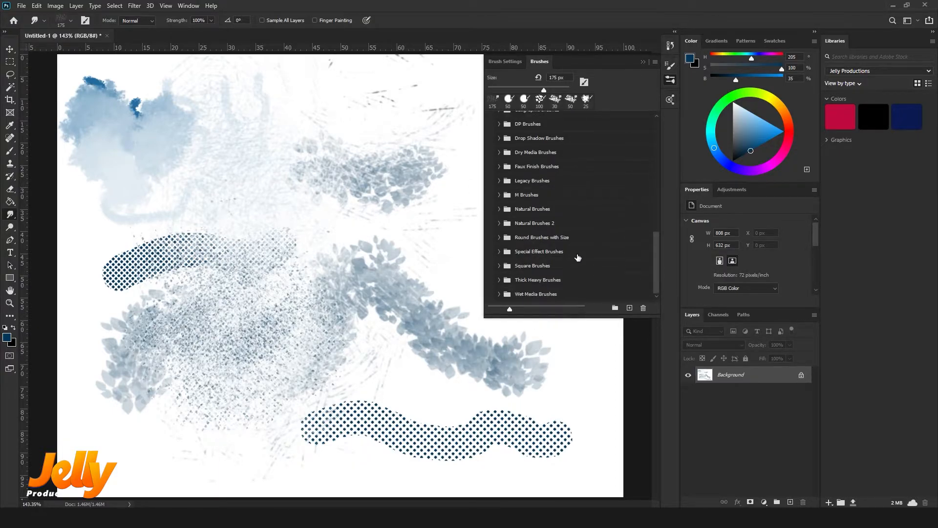
scroll(551, 146, up, 4)
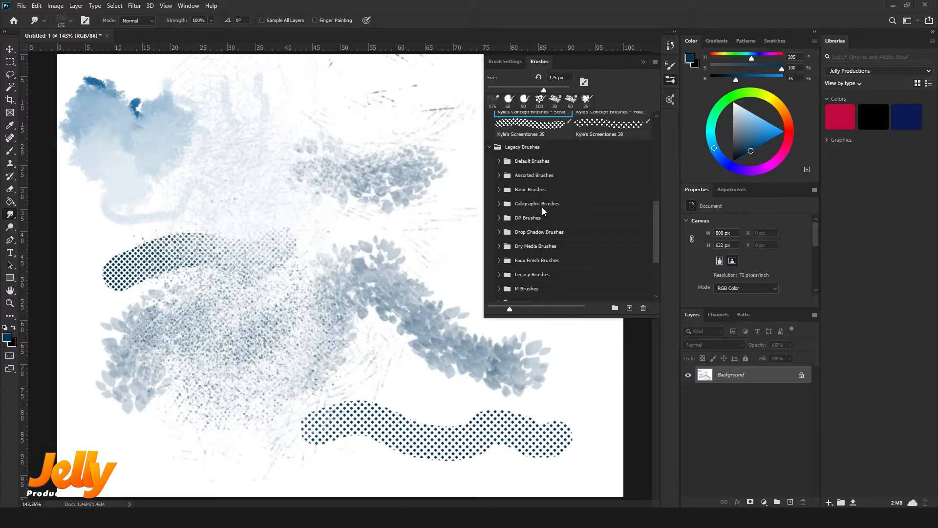
scroll(542, 207, down, 3)
drag(656, 252, 664, 102)
click(490, 132)
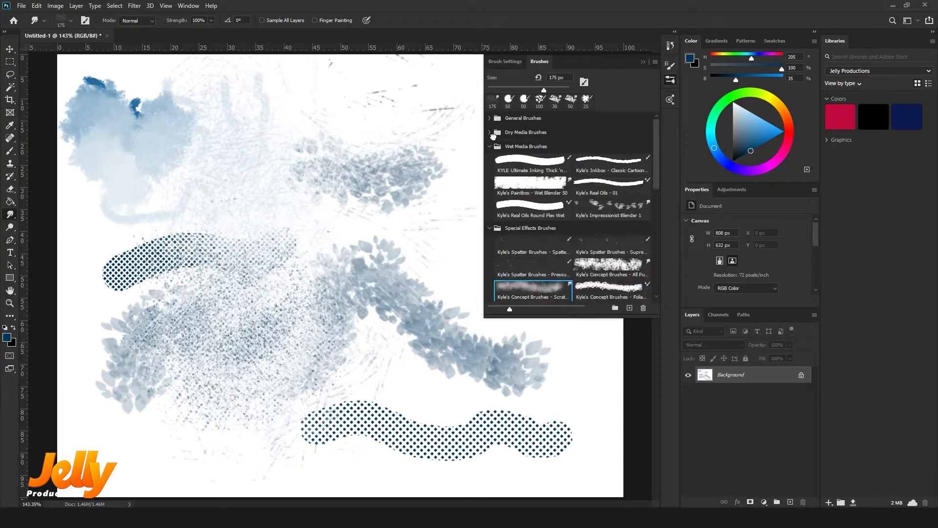
click(490, 146)
click(491, 161)
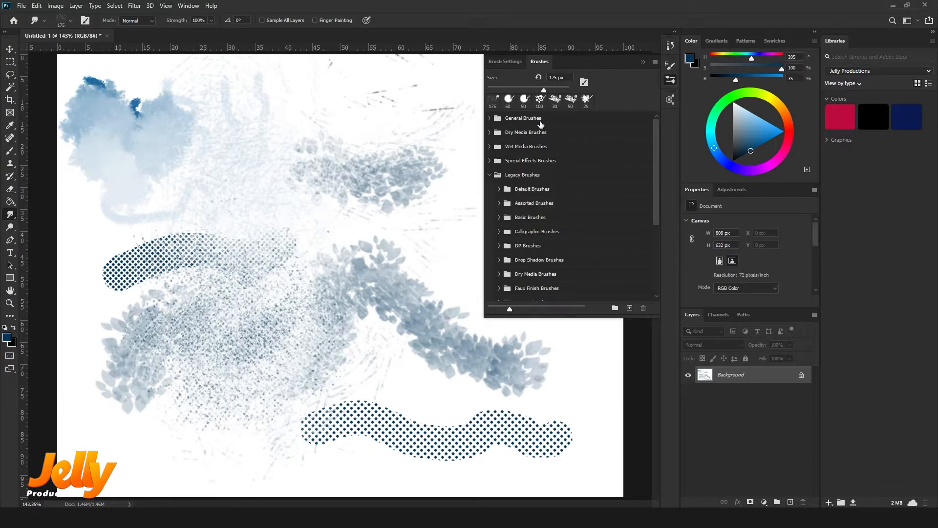
Choose the Soft Round preset from General Brushes and open its brush settings.
click(491, 119)
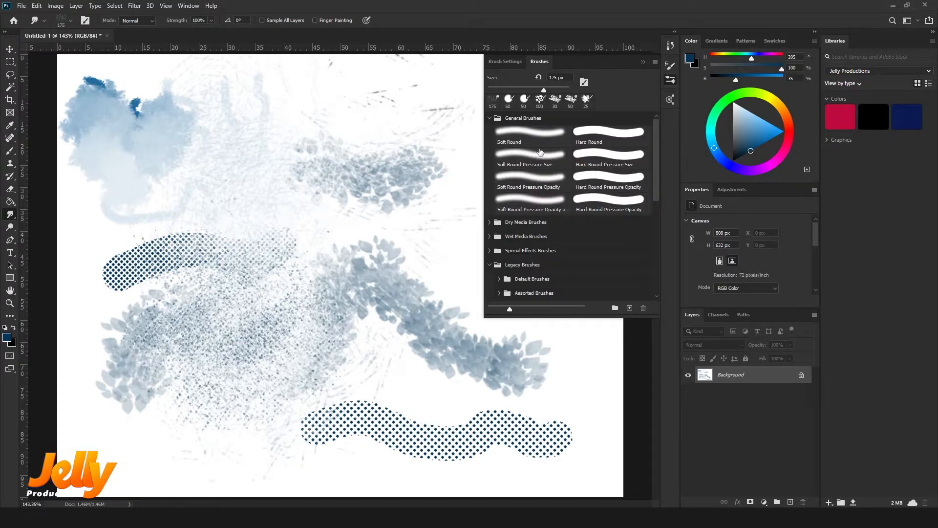
click(522, 138)
click(510, 62)
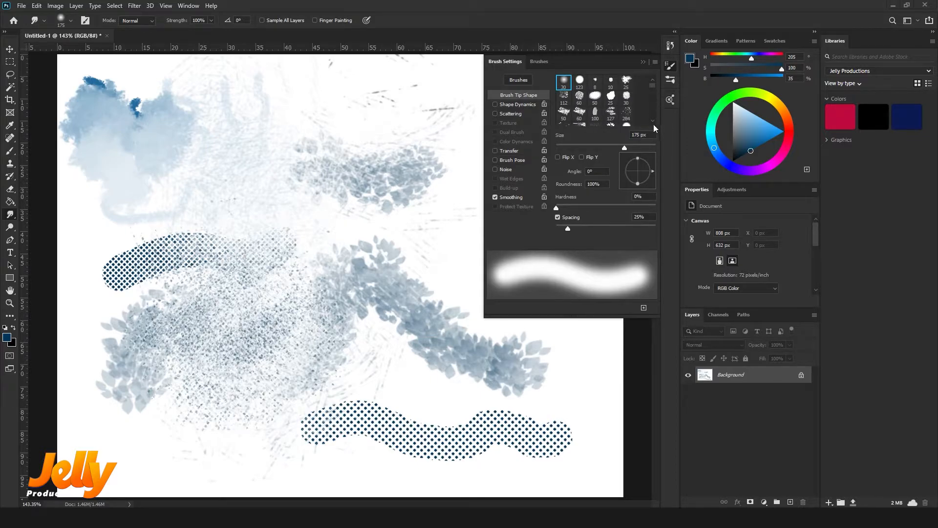
Choose the 25 px Flat Fan bristle tip, set its bristles to 51% and change its shape to Round Point.
scroll(653, 120, down, 4)
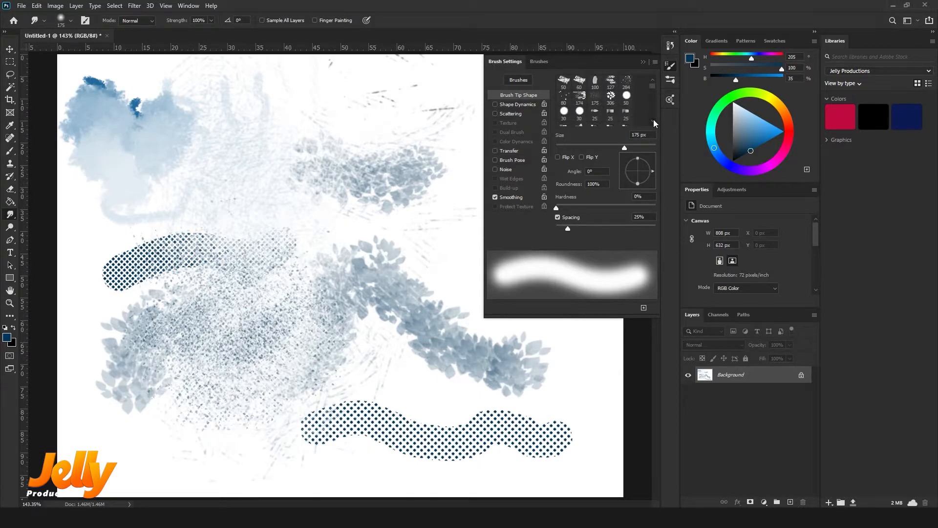
scroll(653, 120, down, 2)
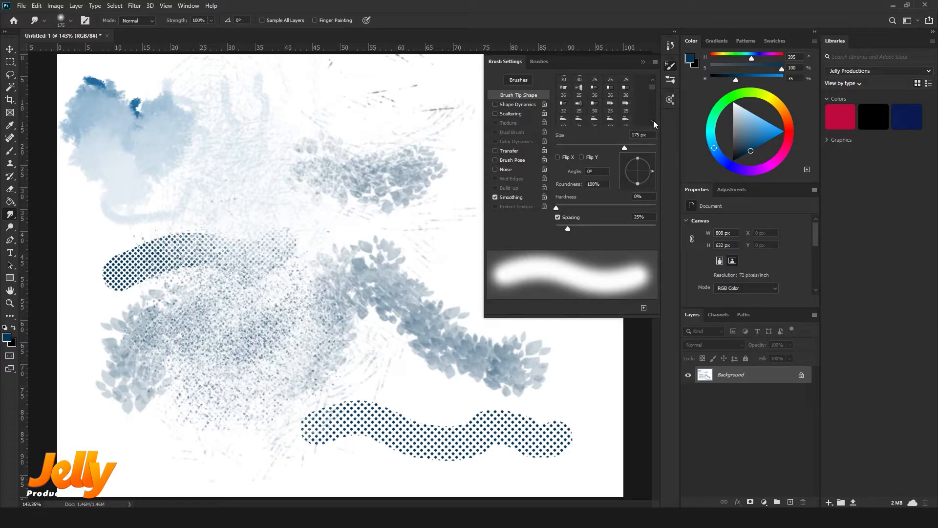
click(587, 108)
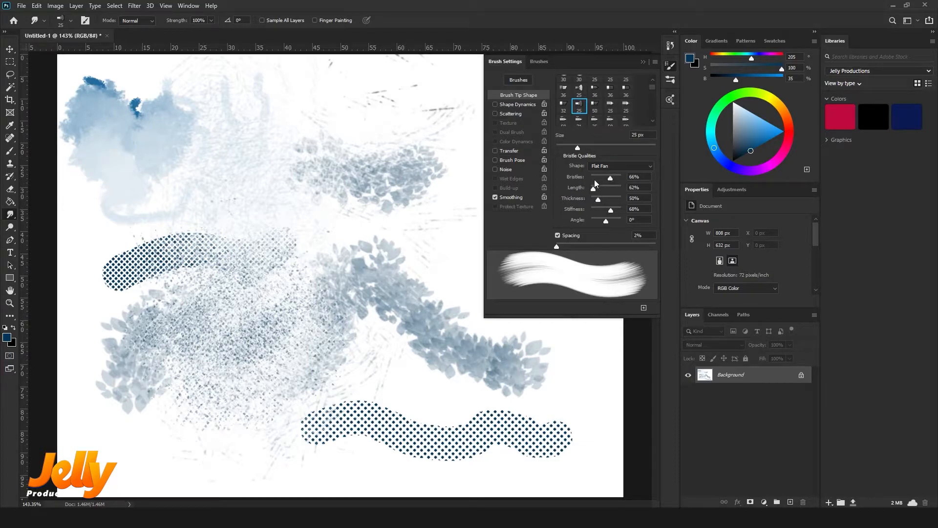
mouse_move(613, 179)
mouse_down()
mouse_move(595, 180)
mouse_move(625, 180)
mouse_move(606, 179)
mouse_up()
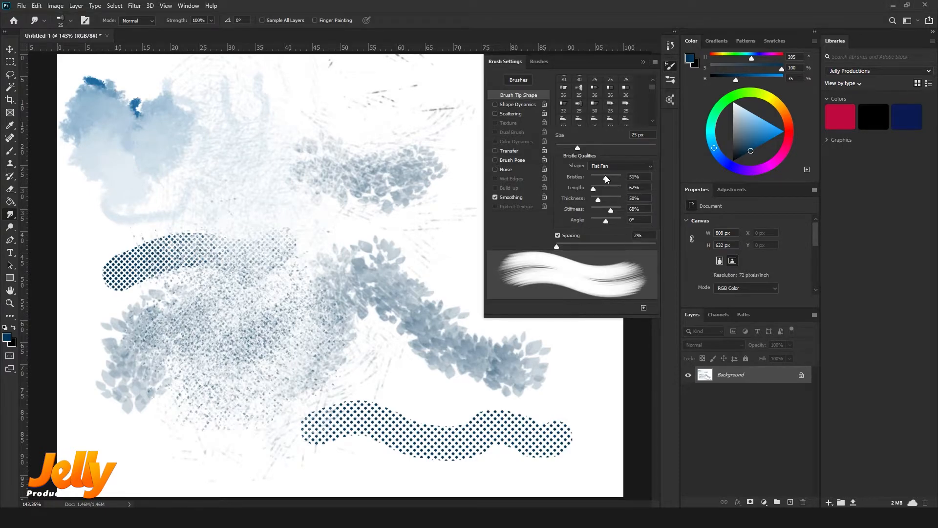
click(610, 167)
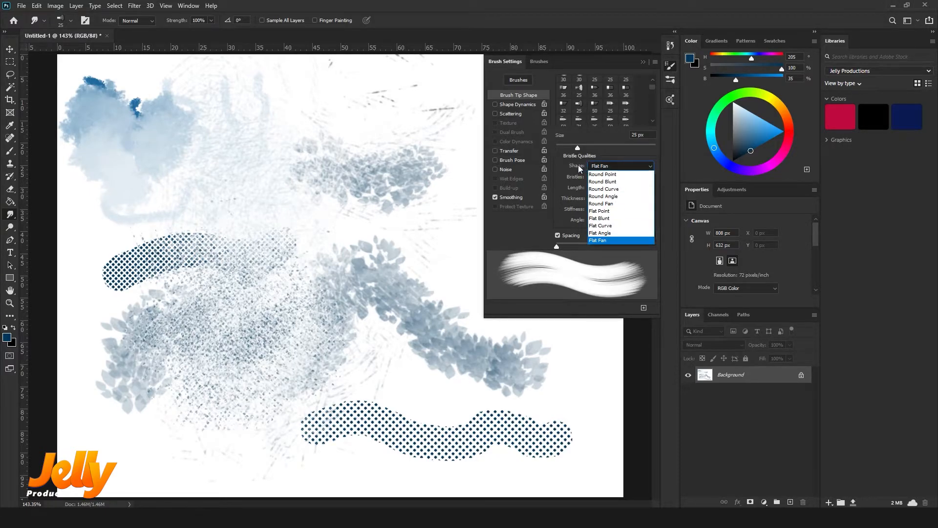
click(610, 175)
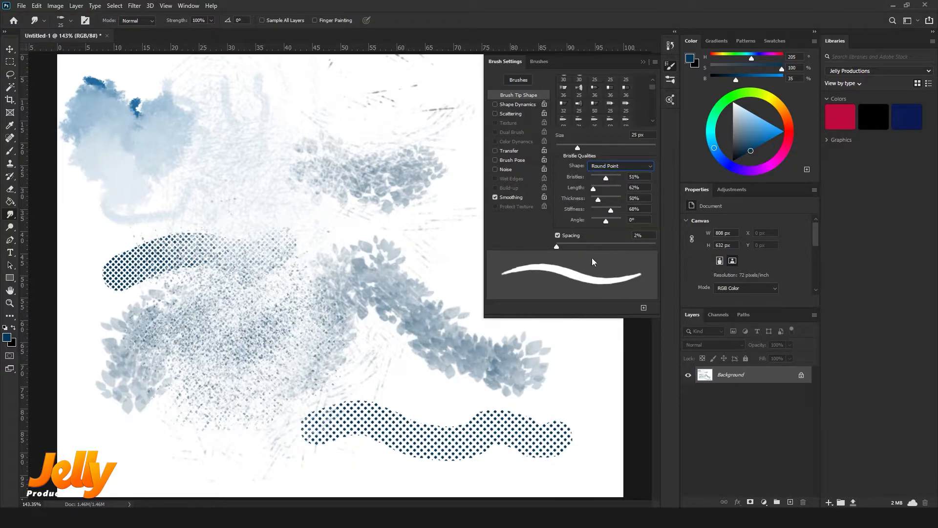
Set bristles to 100%, length 25%, thickness 1%, stiffness 72% and angle 156°, and smudge a looping stroke down across the leaf and dotted strokes.
mouse_move(606, 178)
mouse_down()
mouse_move(631, 178)
mouse_move(572, 179)
mouse_move(634, 177)
mouse_up()
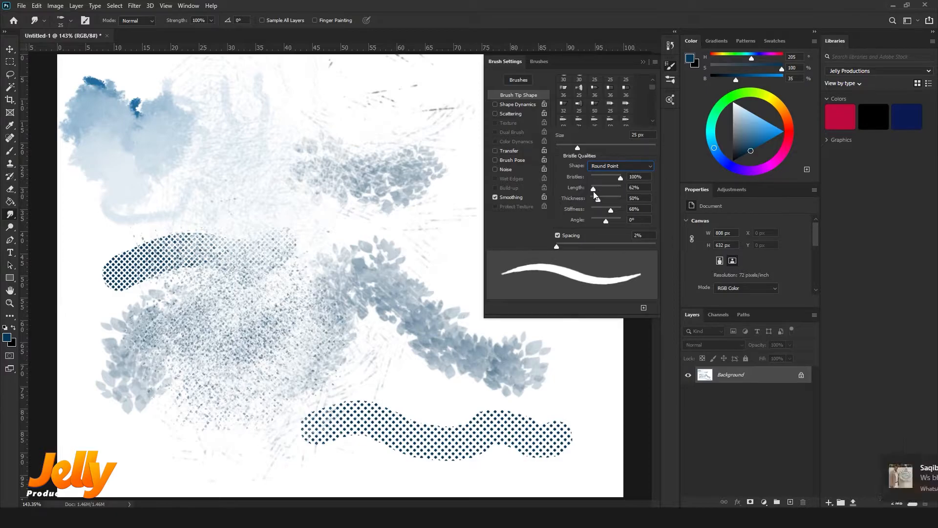
mouse_move(603, 187)
mouse_down()
mouse_move(587, 187)
mouse_move(621, 199)
mouse_move(570, 197)
mouse_up()
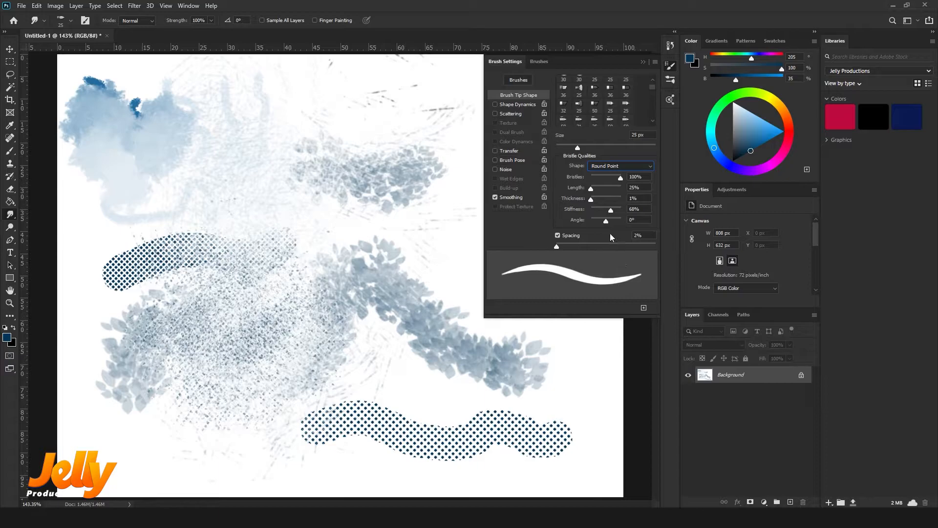
drag(616, 210, 619, 221)
mouse_move(335, 136)
mouse_down()
mouse_move(291, 212)
mouse_move(325, 245)
mouse_move(244, 244)
mouse_move(273, 260)
mouse_move(212, 302)
mouse_move(264, 317)
mouse_move(301, 353)
mouse_move(272, 365)
mouse_move(225, 339)
mouse_move(192, 345)
mouse_move(208, 365)
mouse_move(225, 350)
mouse_move(205, 259)
mouse_up()
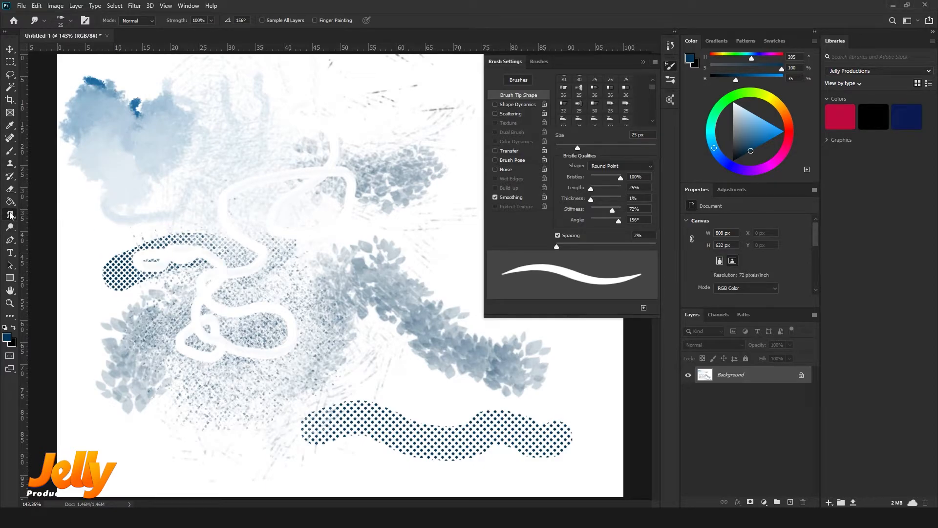
Switch to the Brush tool and choose the Soft Round Pressure Size preset from General Brushes.
click(10, 153)
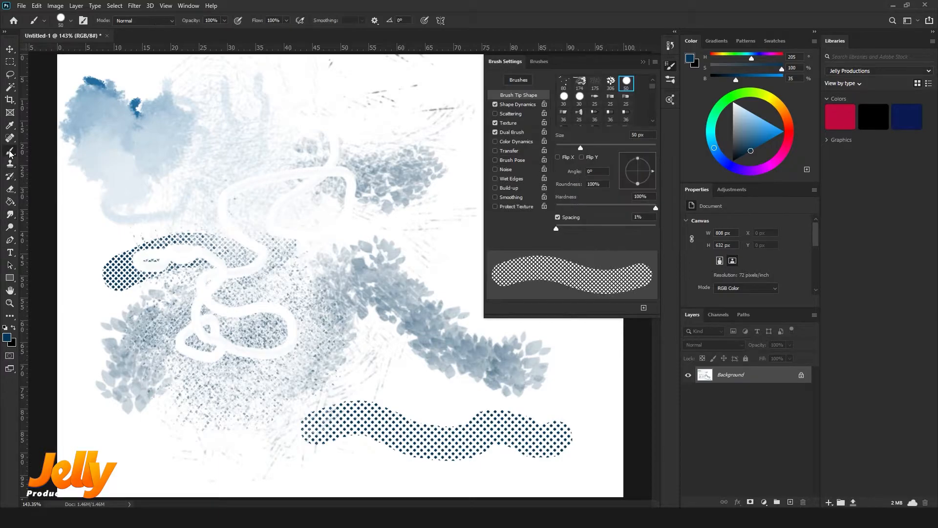
right_click(10, 153)
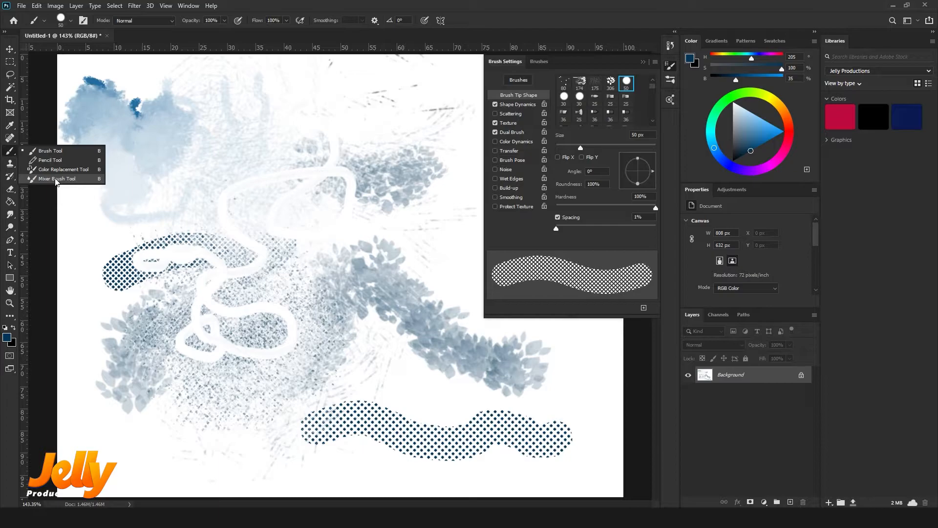
click(57, 153)
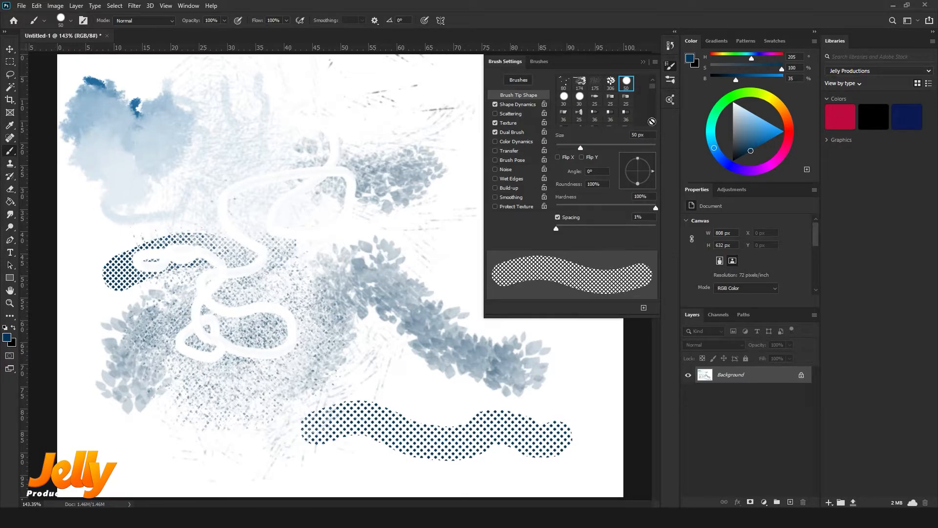
click(538, 62)
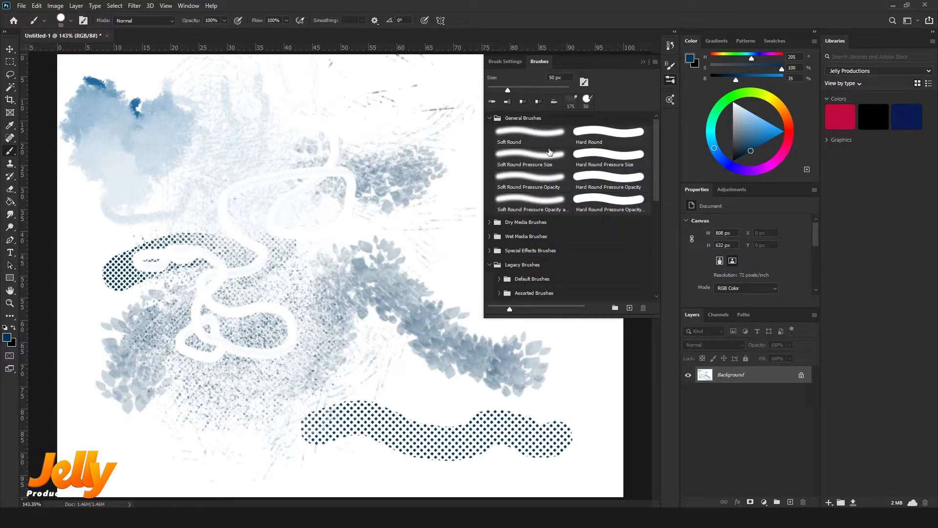
click(529, 139)
click(544, 161)
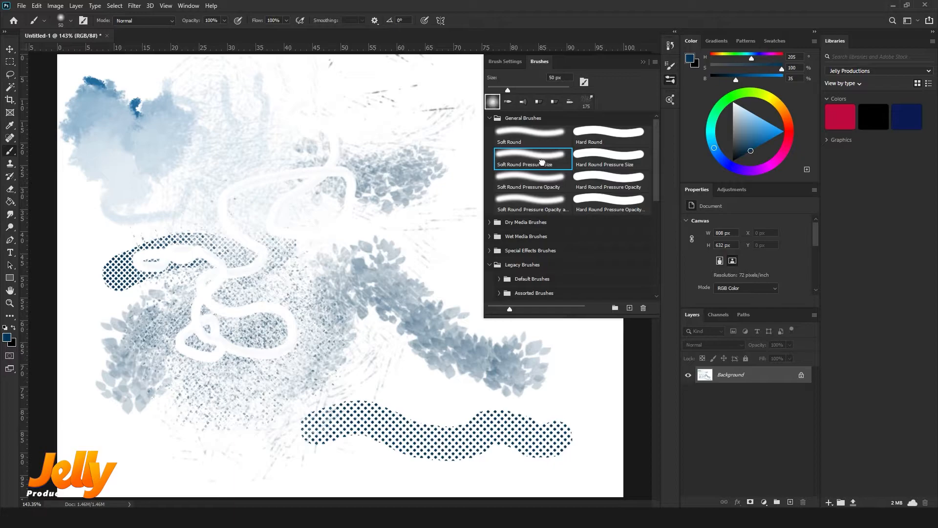
Choose the 14 px Round Fan bristle tip and paint a winding stroke down the lower-left edge of the canvas.
click(504, 61)
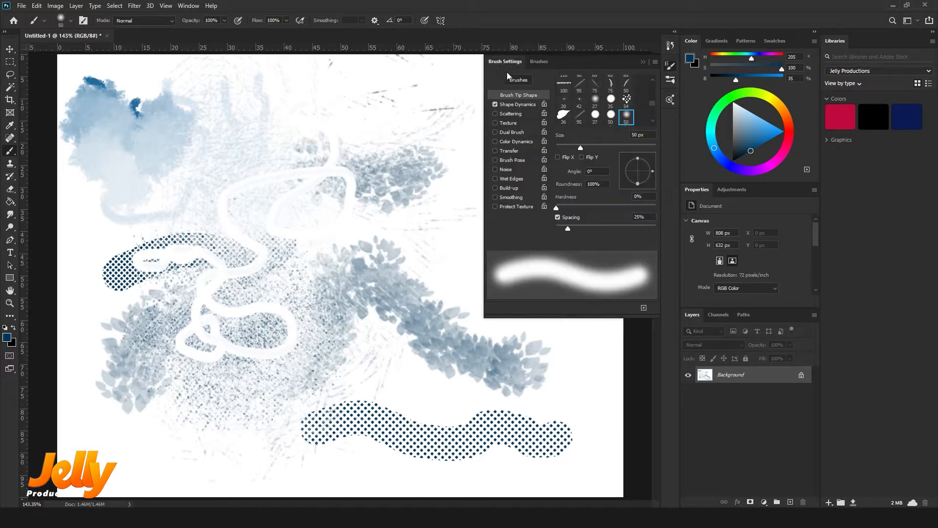
scroll(650, 101, up, 5)
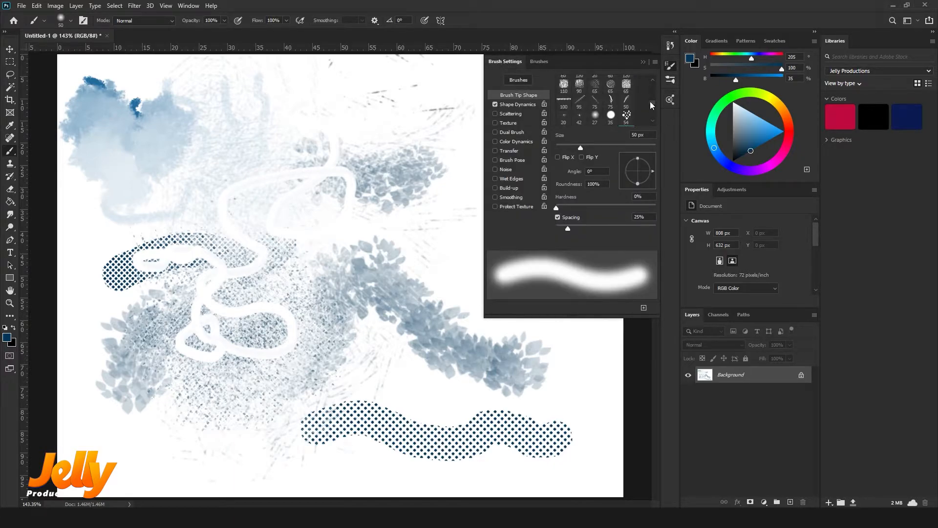
scroll(651, 100, down, 3)
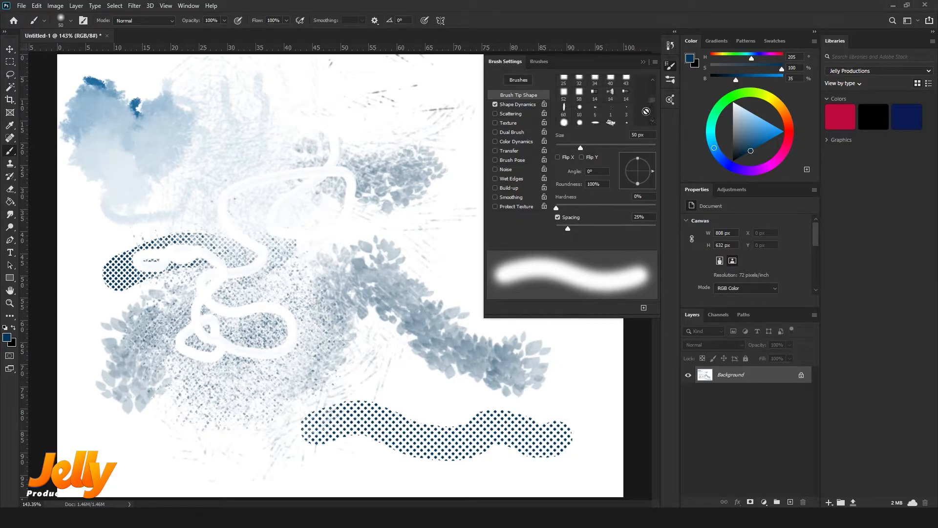
click(614, 97)
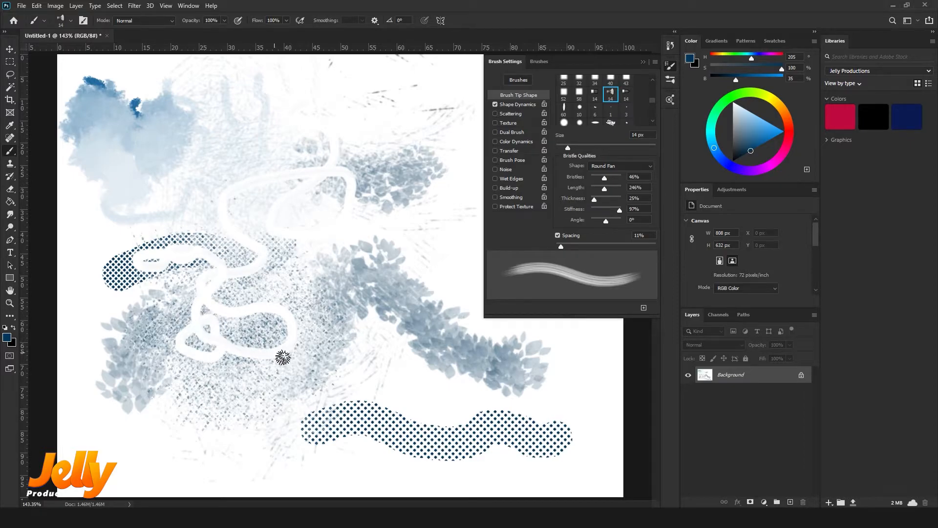
mouse_move(76, 309)
mouse_down()
mouse_move(120, 343)
mouse_move(83, 376)
mouse_move(85, 413)
mouse_move(119, 429)
mouse_up()
mouse_move(137, 452)
mouse_down()
mouse_move(149, 440)
mouse_move(186, 461)
mouse_up()
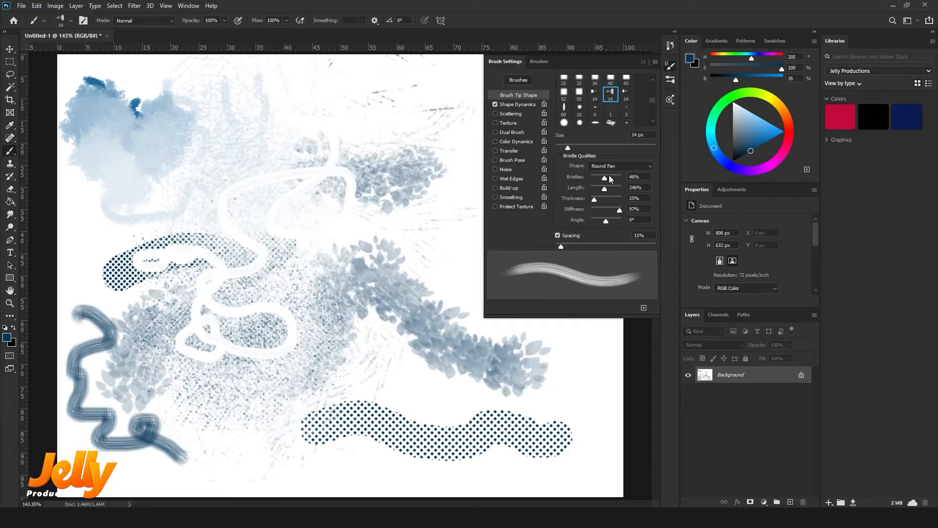
Paint a looping stroke with the 14 px Round Fan brush across the lower middle of the canvas, over the leaf and dotted strokes.
click(539, 61)
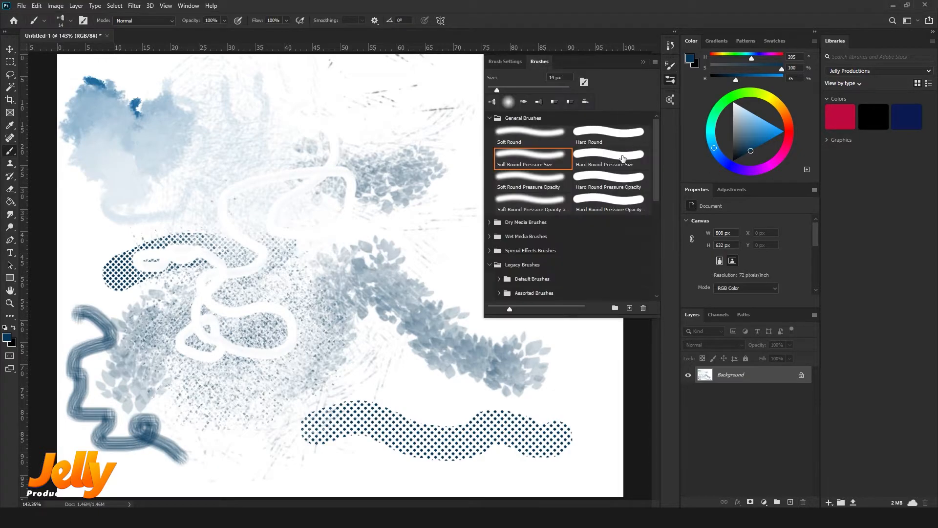
click(520, 63)
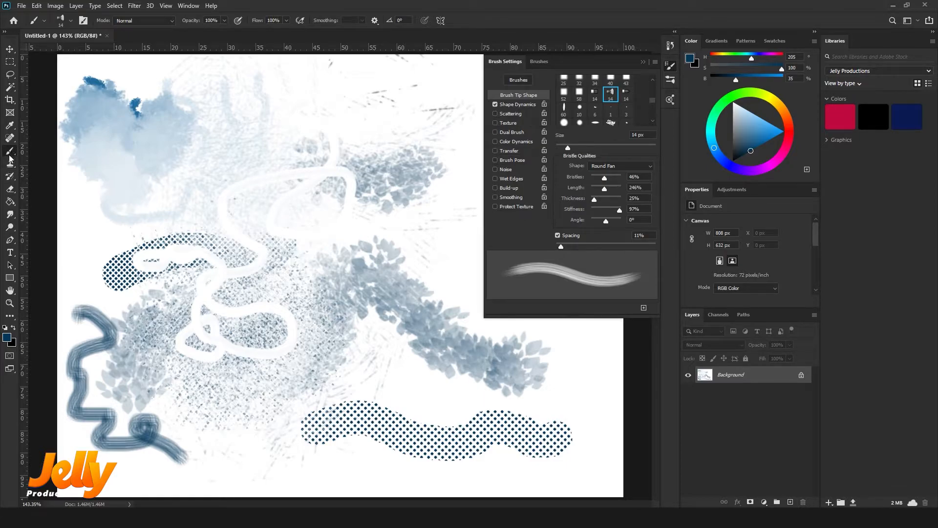
mouse_move(247, 405)
mouse_down()
mouse_move(335, 379)
mouse_move(358, 412)
mouse_move(328, 392)
mouse_move(405, 335)
mouse_move(371, 338)
mouse_move(318, 291)
mouse_move(343, 277)
mouse_move(305, 321)
mouse_move(356, 351)
mouse_move(347, 313)
mouse_up()
Select the Kyle's Paintbox - Wet Blender 50 preset from the Wet Media Brushes.
click(538, 61)
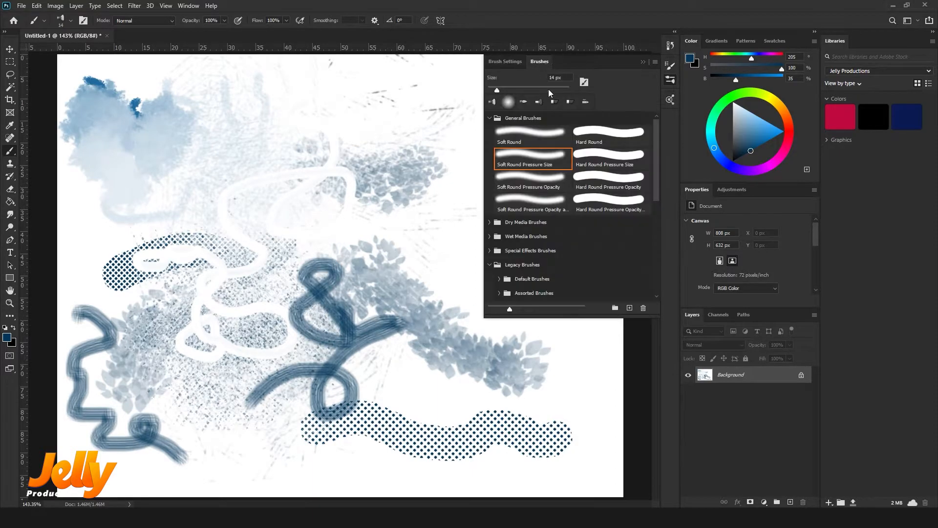
scroll(604, 198, down, 1)
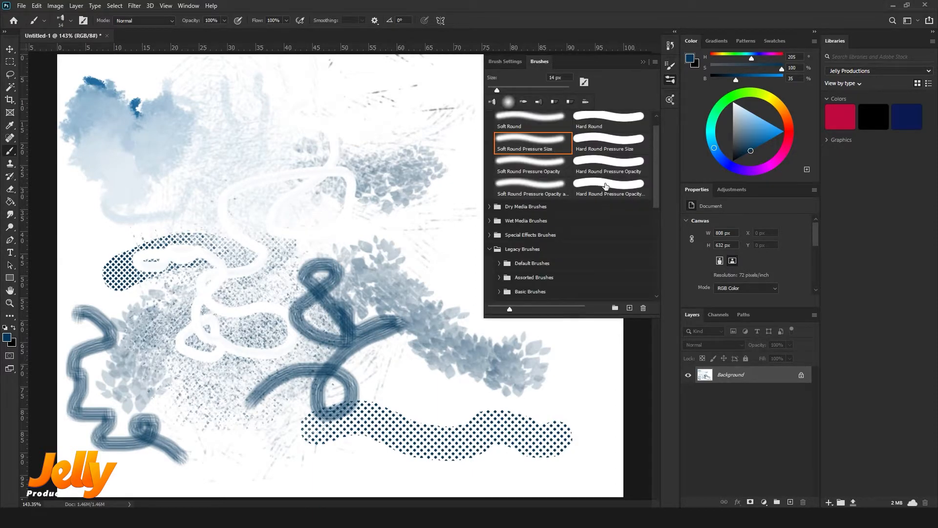
click(491, 221)
click(555, 263)
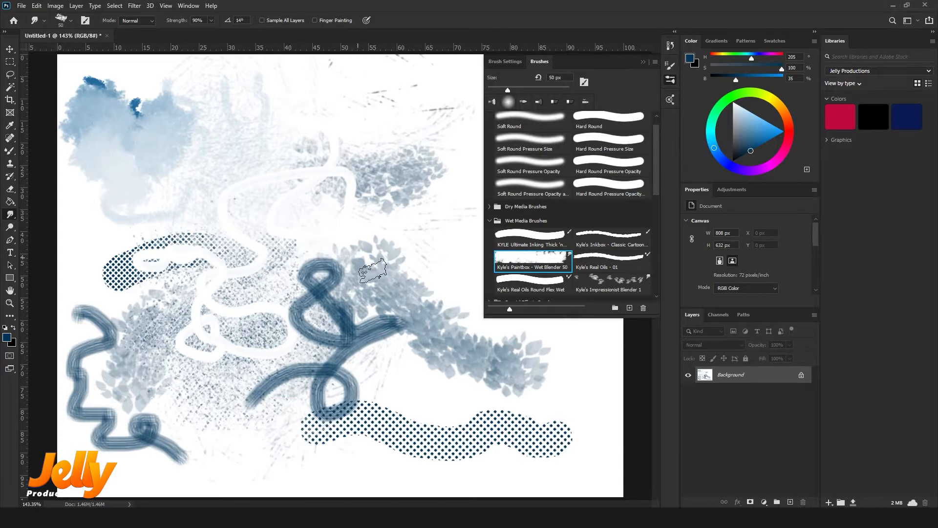
Change the brush tip to the 50 px airbrush with 1% hardness and 100% distortion.
click(506, 61)
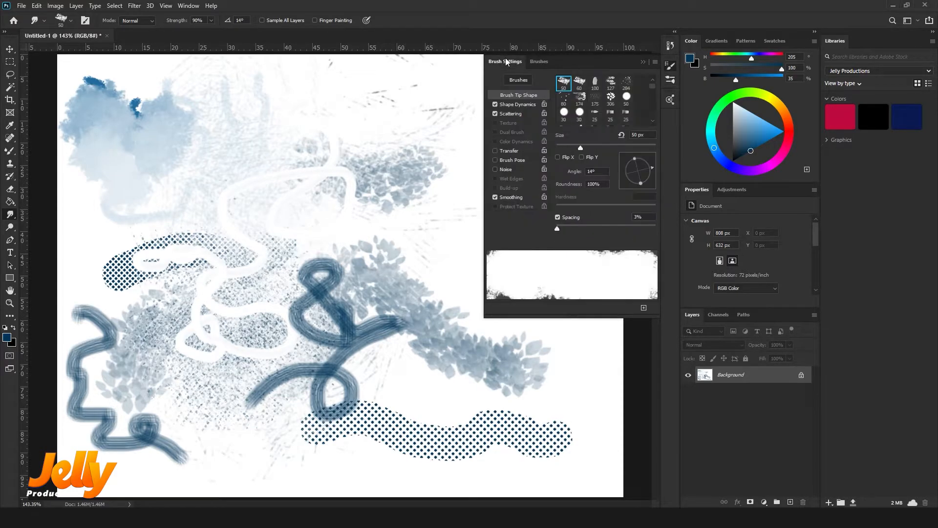
scroll(654, 88, down, 5)
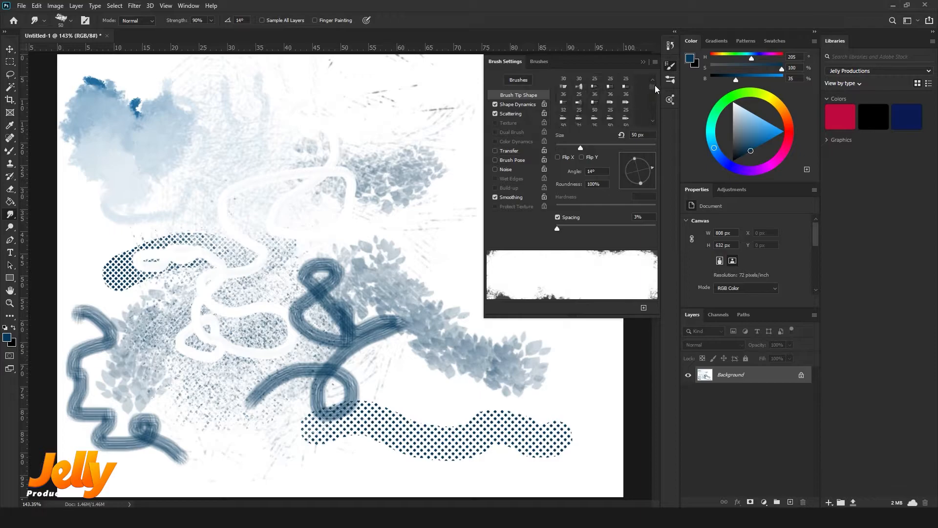
scroll(634, 118, up, 5)
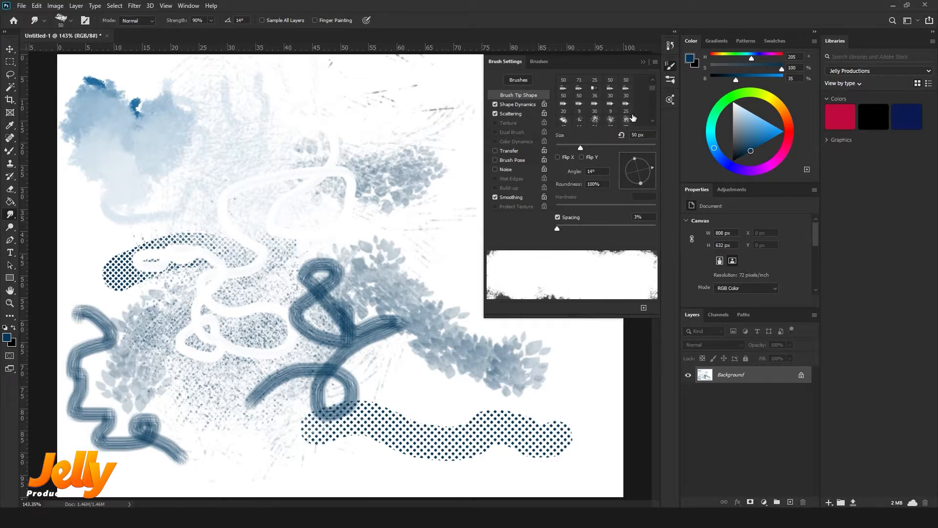
click(581, 93)
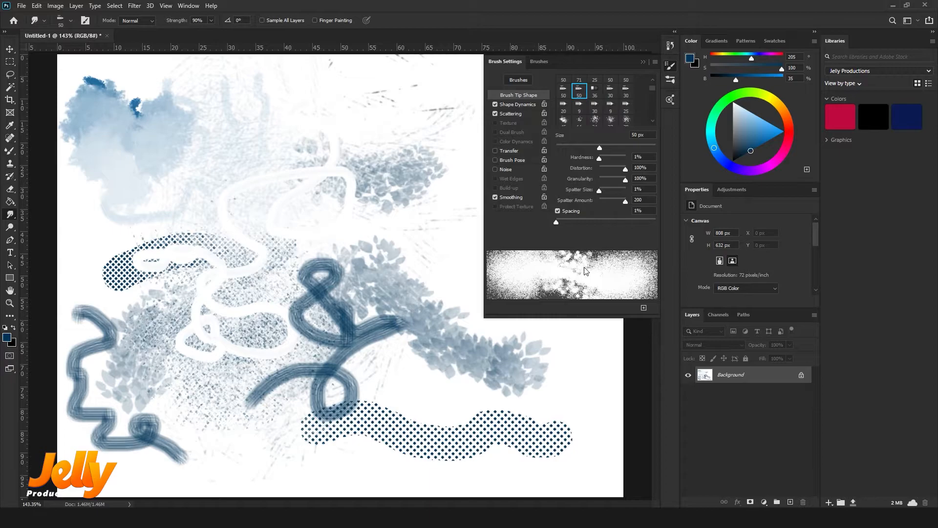
Try the neighbouring tips, including the 30 px spatter tip and the 50 px airbrush with 100% hardness and 0% distortion.
click(631, 93)
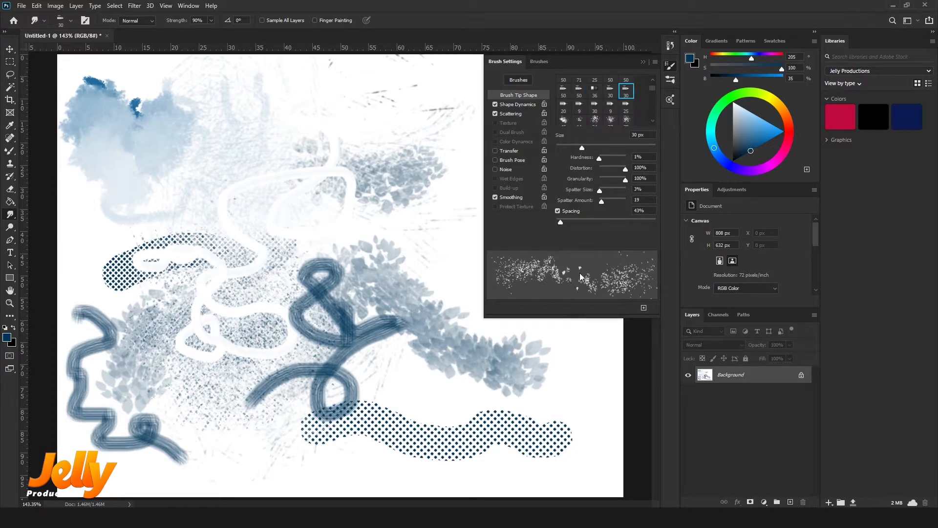
click(611, 91)
click(594, 92)
click(579, 93)
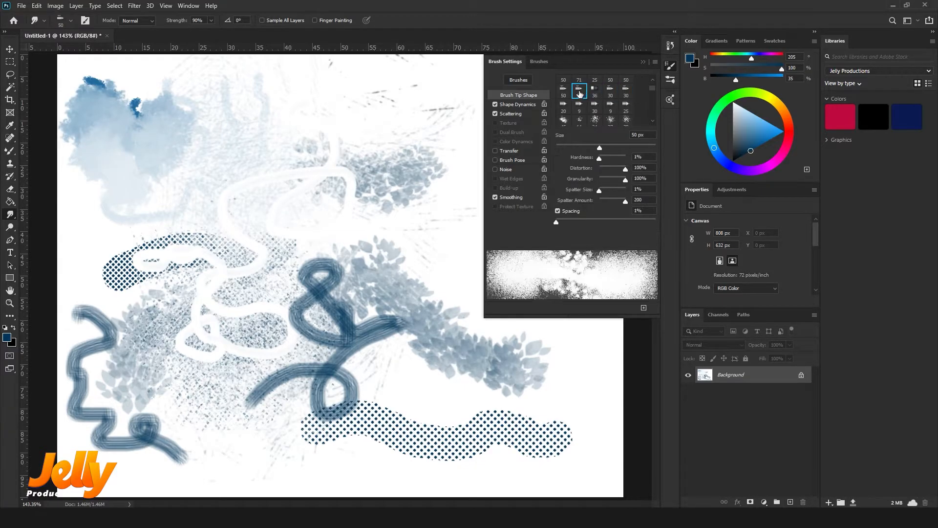
click(567, 94)
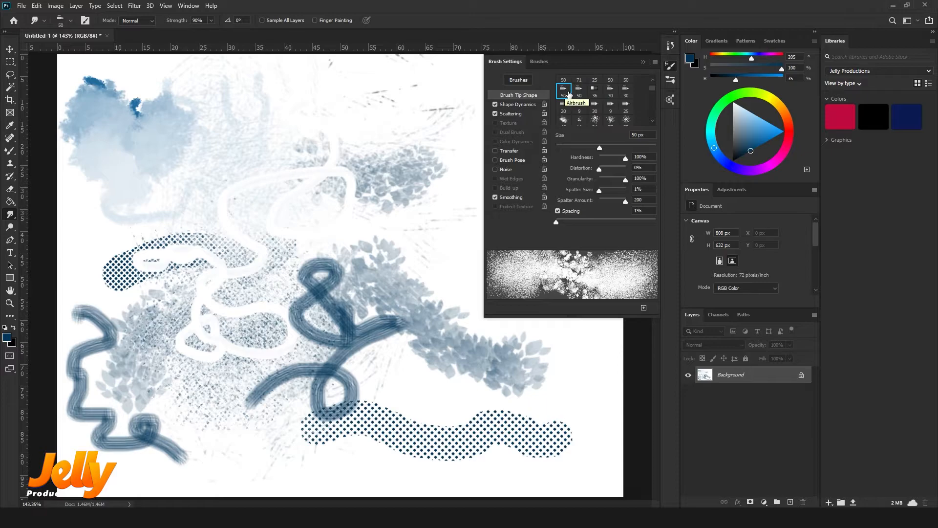
Select the 50 px airbrush tip with 100% distortion again and set its hardness to 100%.
click(579, 94)
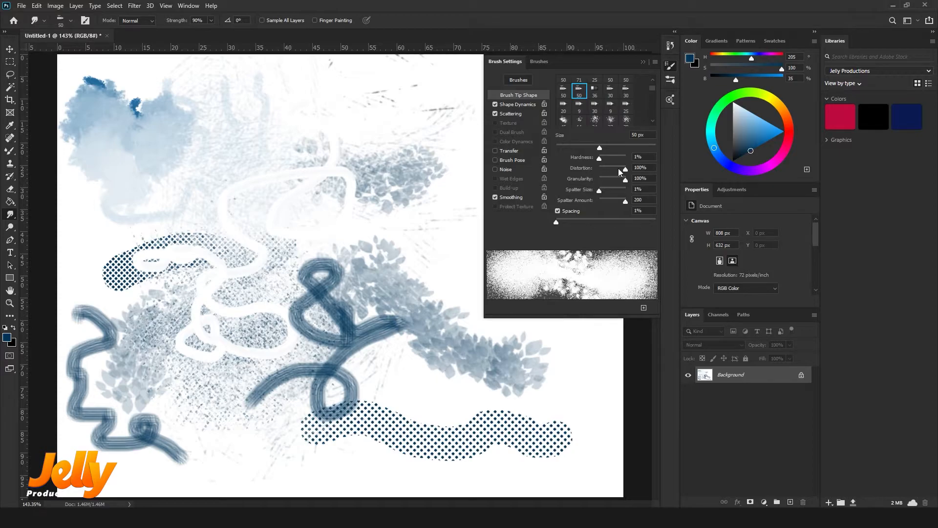
mouse_move(598, 159)
mouse_down()
mouse_move(619, 158)
mouse_move(592, 161)
mouse_up()
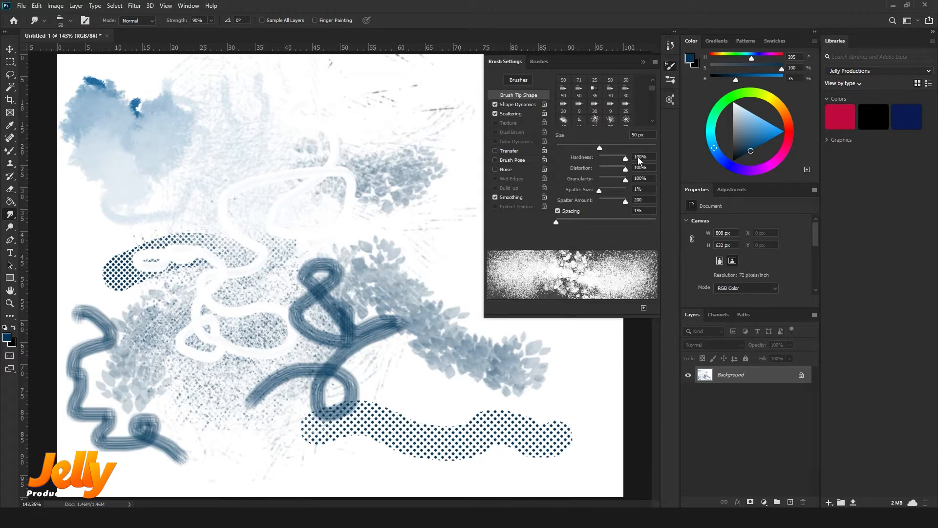
Set the airbrush tip to 1% hardness, 33% distortion and a spatter amount of 19, and smudge over the painted strokes on the canvas.
mouse_move(626, 169)
mouse_down()
mouse_move(588, 169)
mouse_move(609, 169)
mouse_move(615, 181)
mouse_move(602, 185)
mouse_move(623, 178)
mouse_move(606, 189)
mouse_move(622, 190)
mouse_move(597, 190)
mouse_move(616, 202)
mouse_move(603, 201)
mouse_up()
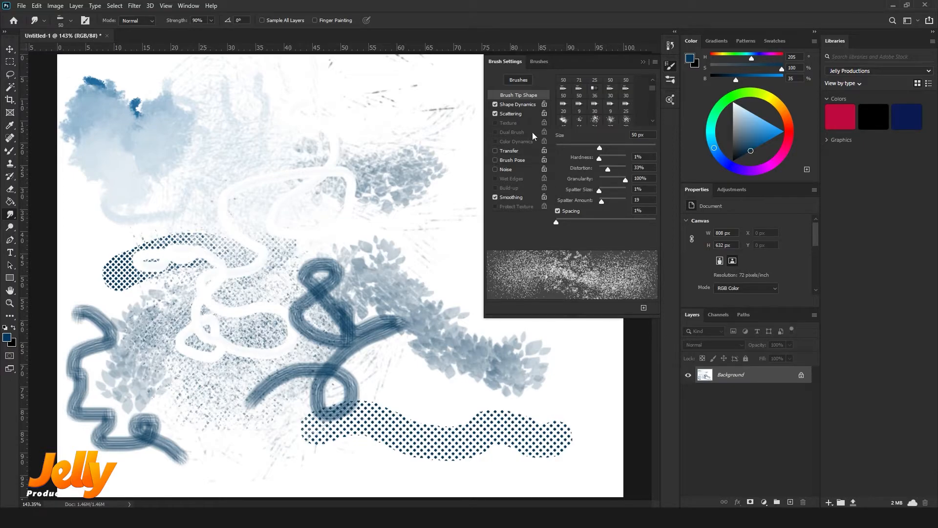
mouse_move(283, 304)
mouse_down()
mouse_move(337, 304)
mouse_move(299, 328)
mouse_move(353, 299)
mouse_move(321, 346)
mouse_move(352, 394)
mouse_move(266, 376)
mouse_up()
mouse_move(231, 276)
mouse_down()
mouse_move(130, 273)
mouse_move(98, 381)
mouse_move(120, 426)
mouse_move(88, 344)
mouse_move(95, 315)
mouse_up()
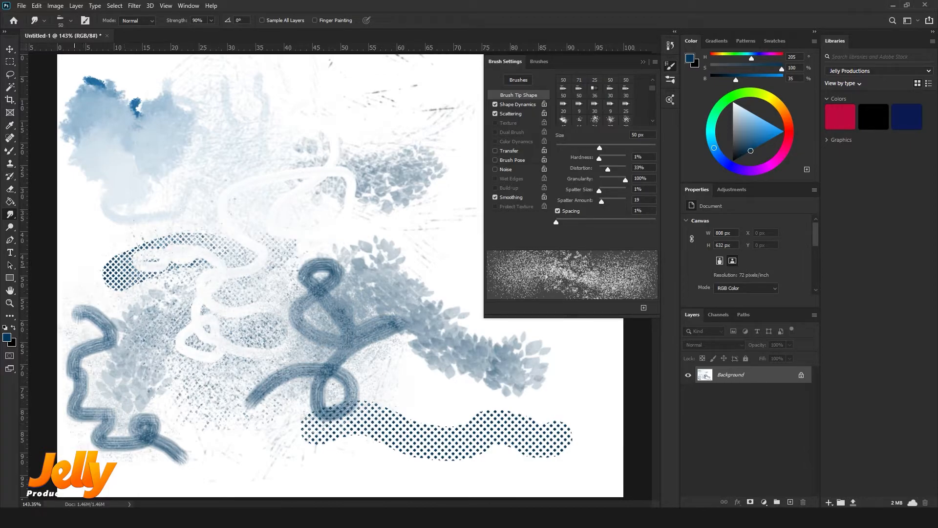
mouse_move(104, 224)
mouse_down()
mouse_move(79, 313)
mouse_move(139, 431)
mouse_move(84, 315)
mouse_move(71, 394)
mouse_move(110, 446)
mouse_move(288, 281)
mouse_move(350, 337)
mouse_move(369, 285)
mouse_up()
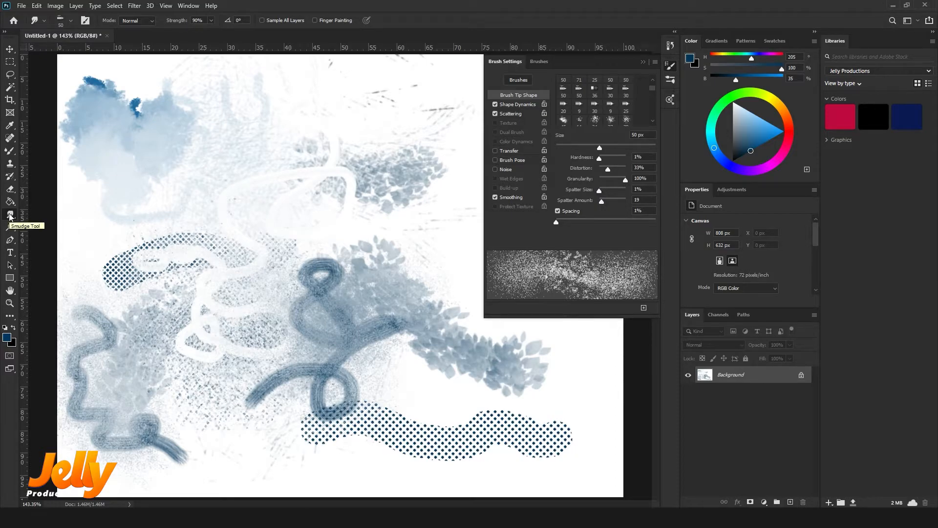
Switch to the Brush tool and select the 50 px airbrush tip with 100% hardness and 0% distortion.
click(9, 154)
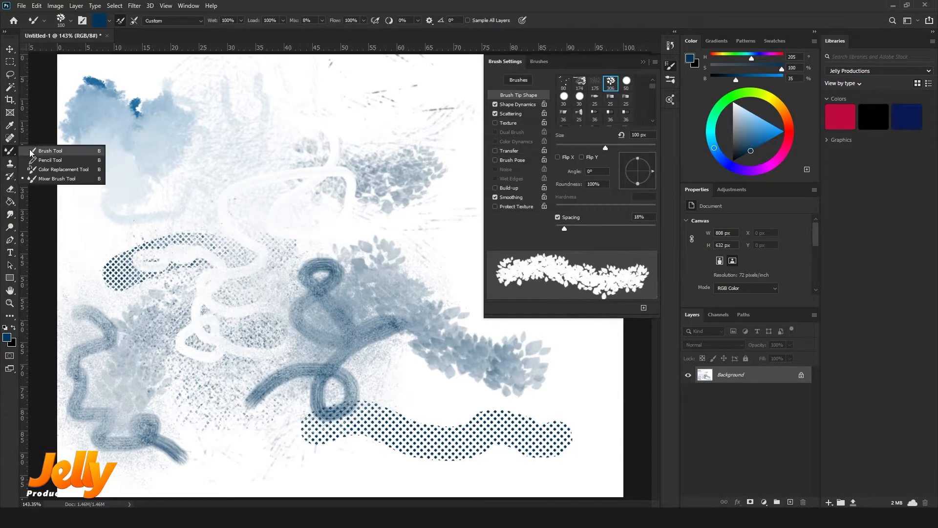
click(49, 151)
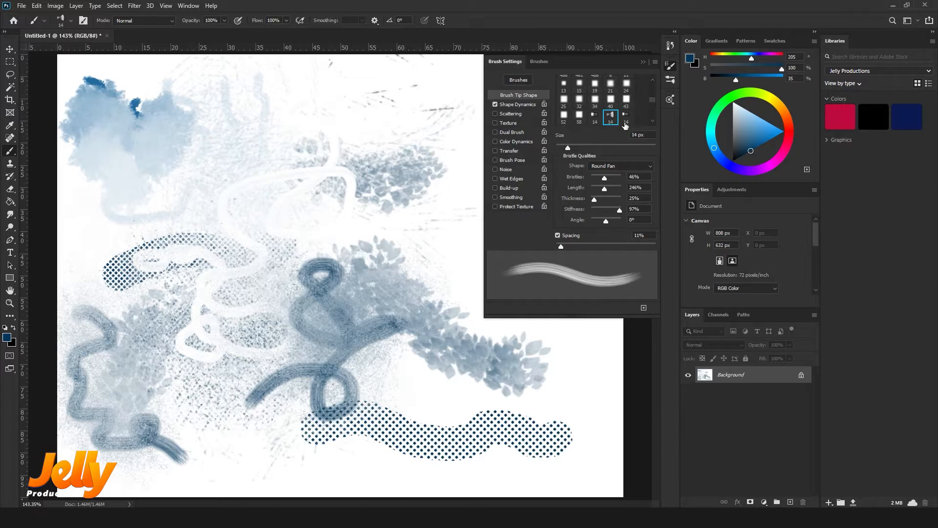
scroll(655, 97, down, 5)
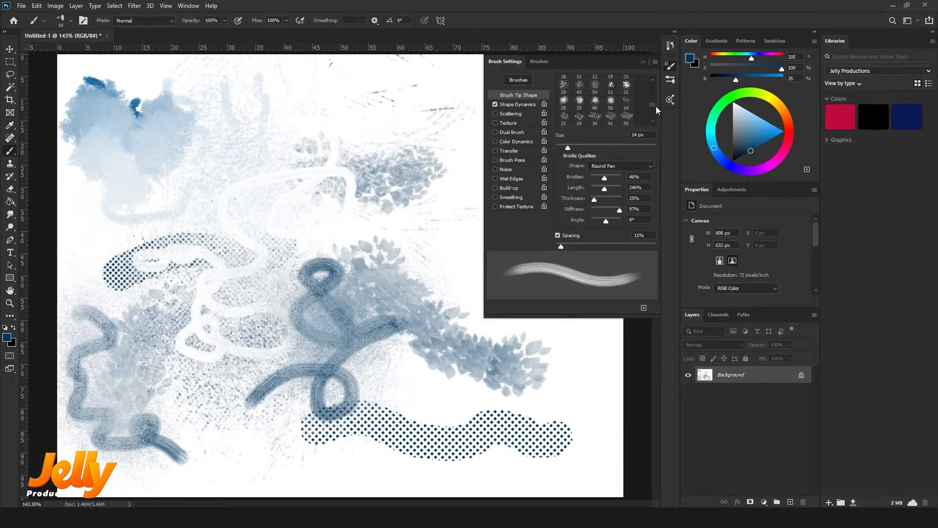
scroll(658, 103, up, 5)
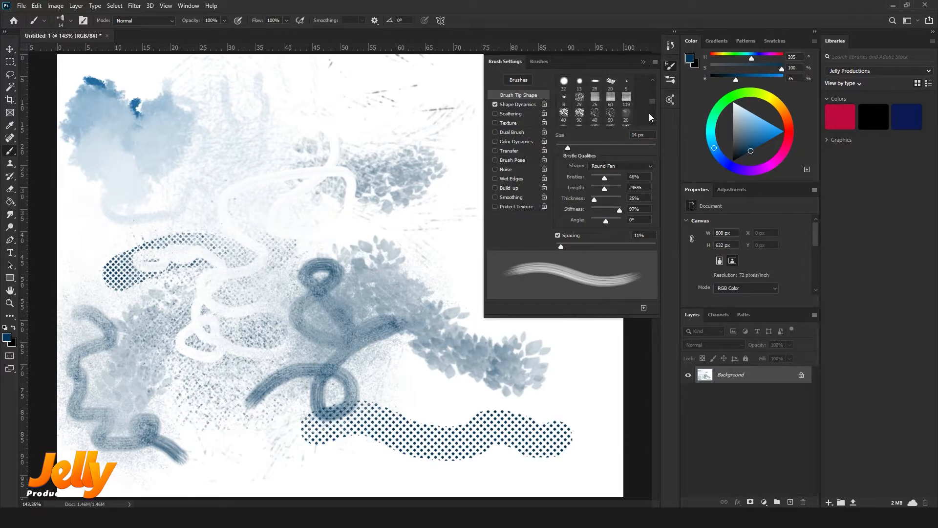
scroll(649, 113, down, 5)
click(563, 115)
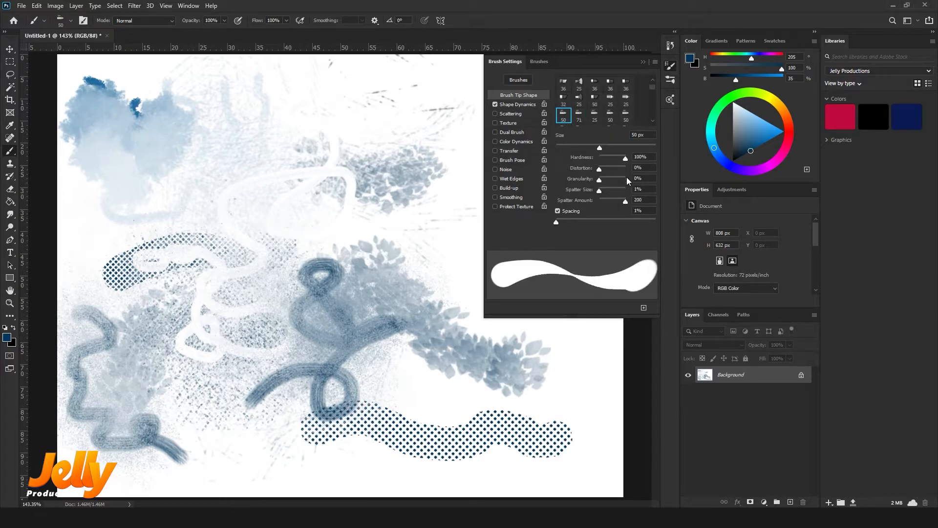
Set the airbrush's distortion to 19%, spatter size to 3% and spatter amount to 104, and paint a looping blue stroke mid-canvas.
drag(602, 190, 604, 169)
click(615, 200)
mouse_move(243, 214)
mouse_down()
mouse_move(296, 237)
mouse_move(260, 282)
mouse_move(282, 298)
mouse_move(350, 294)
mouse_move(358, 319)
mouse_move(249, 326)
mouse_move(189, 276)
mouse_move(203, 242)
mouse_move(217, 269)
mouse_move(200, 311)
mouse_move(234, 347)
mouse_move(321, 346)
mouse_up()
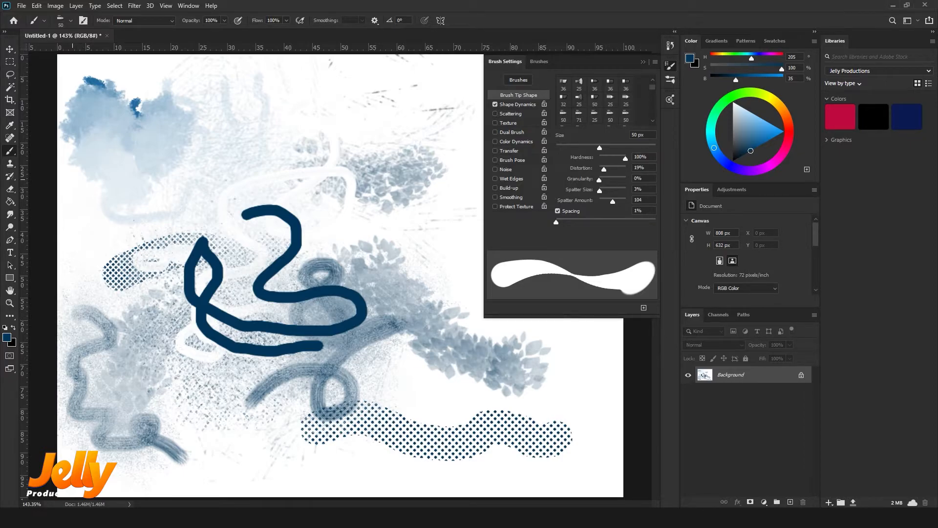
Try the Erodible Square tip, choose the 25 px Erodible Round tip and paint a looping stroke across the upper canvas.
click(539, 60)
click(511, 60)
click(615, 101)
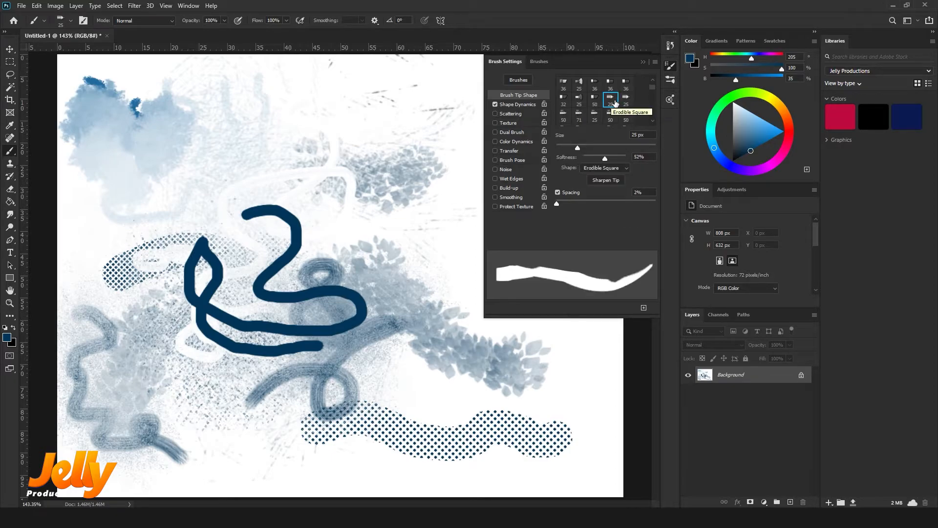
click(626, 102)
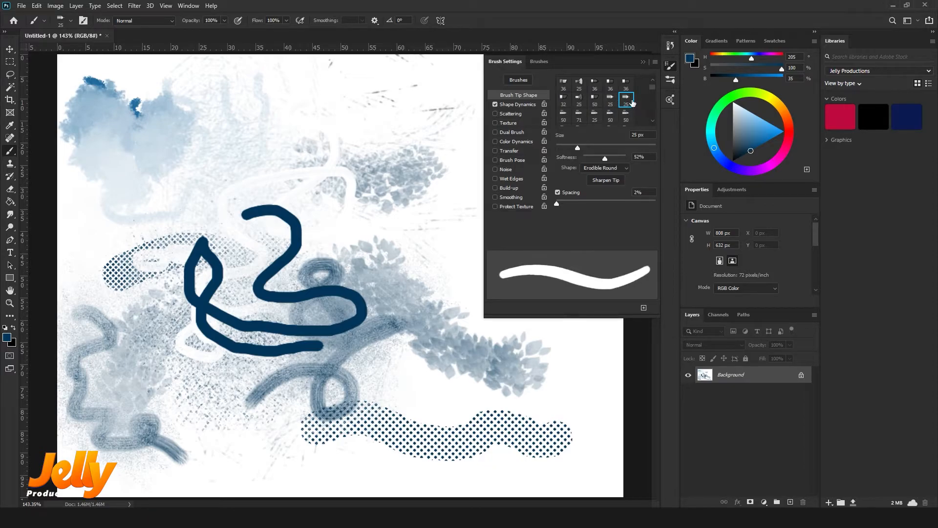
mouse_move(163, 204)
mouse_down()
mouse_move(220, 175)
mouse_move(292, 192)
mouse_move(327, 173)
mouse_move(329, 133)
mouse_move(303, 132)
mouse_move(299, 162)
mouse_move(344, 219)
mouse_move(348, 249)
mouse_move(372, 245)
mouse_move(367, 217)
mouse_up()
Reduce the tip size to 2 px and paint thin strokes with the Erodible Round and Erodible Point shapes.
mouse_move(577, 148)
mouse_down()
mouse_move(585, 148)
mouse_move(568, 151)
mouse_up()
drag(558, 149, 556, 150)
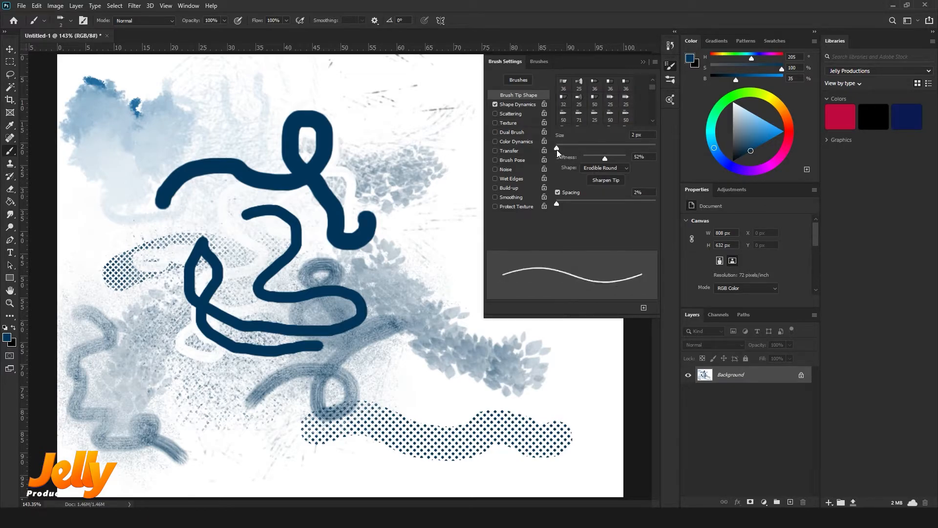
mouse_move(345, 118)
mouse_down()
mouse_move(371, 120)
mouse_move(372, 146)
mouse_move(391, 145)
mouse_move(395, 134)
mouse_up()
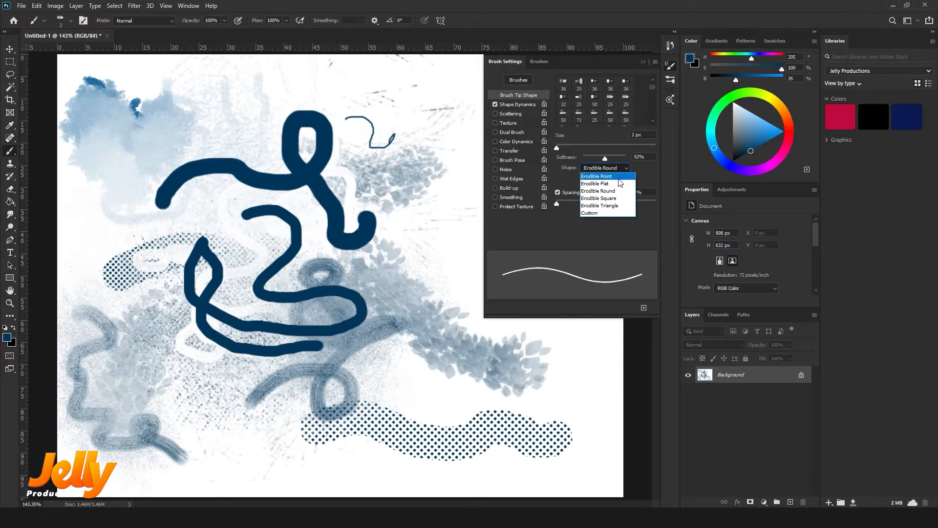
click(619, 178)
mouse_move(417, 213)
mouse_down()
mouse_move(451, 240)
mouse_move(446, 277)
mouse_move(462, 266)
mouse_move(462, 230)
mouse_move(440, 171)
mouse_move(461, 150)
mouse_move(435, 131)
mouse_move(419, 179)
mouse_up()
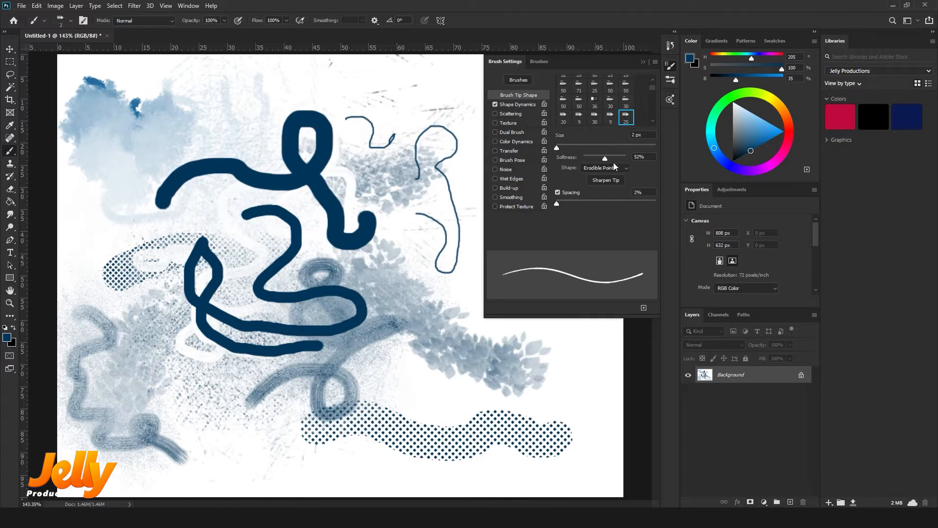
Change the tip shape to Erodible Triangle and enlarge the tip to 19 px.
click(614, 165)
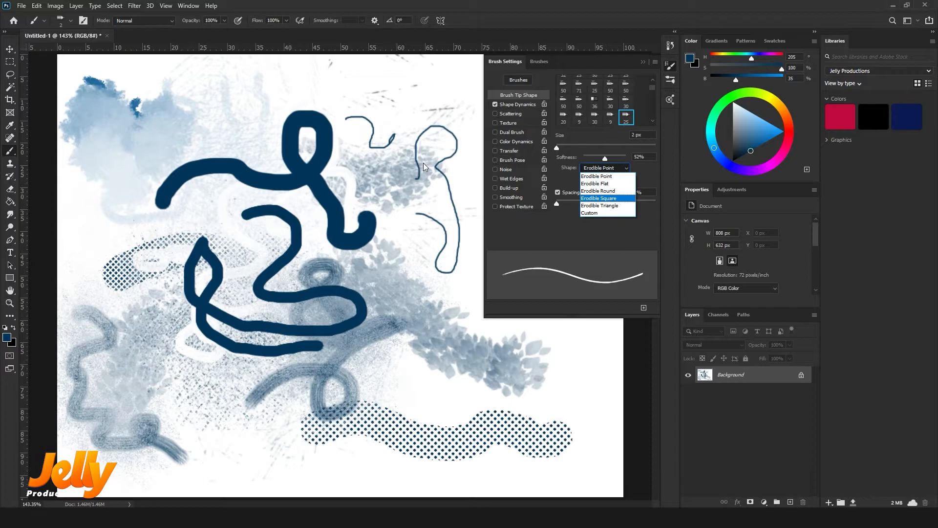
click(612, 206)
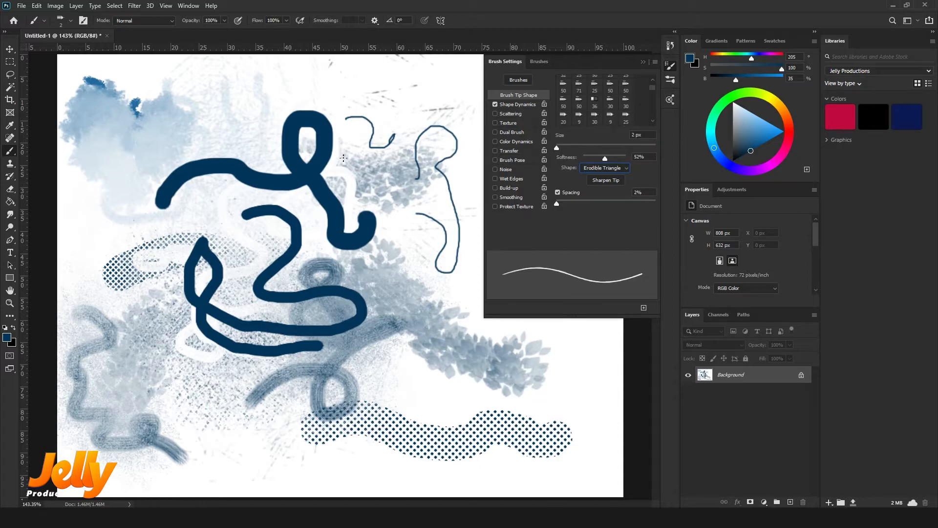
drag(559, 145, 565, 145)
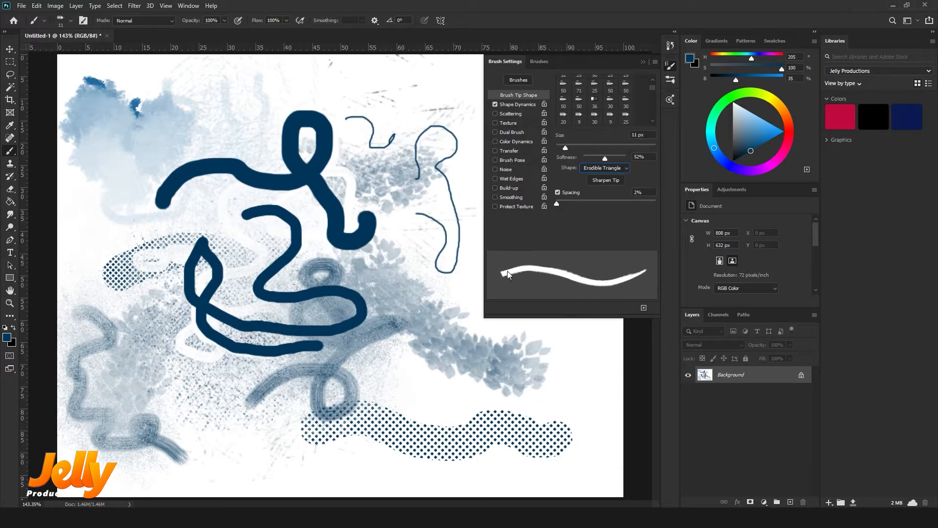
mouse_move(566, 151)
mouse_down()
mouse_move(582, 148)
mouse_move(573, 150)
mouse_up()
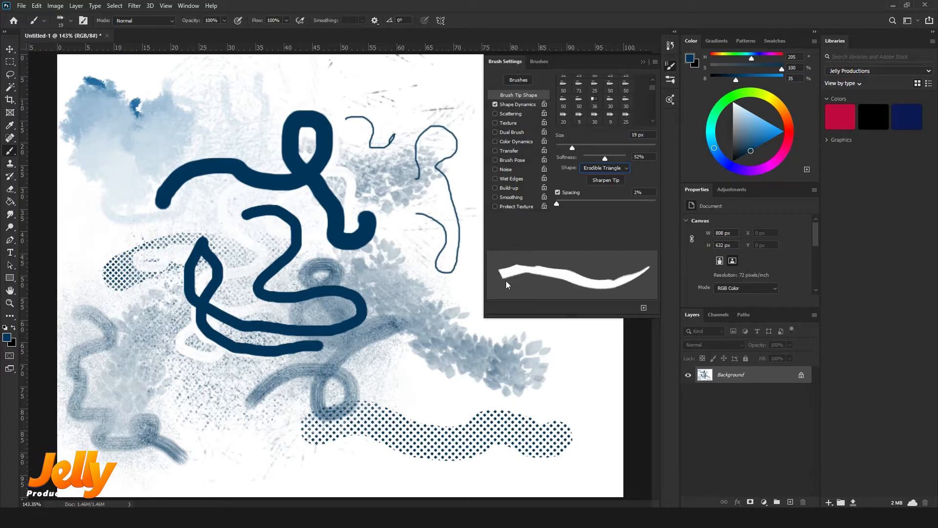
Compare the Erodible Round shape, return to Erodible Triangle and paint winding strokes across the upper and left canvas.
click(627, 167)
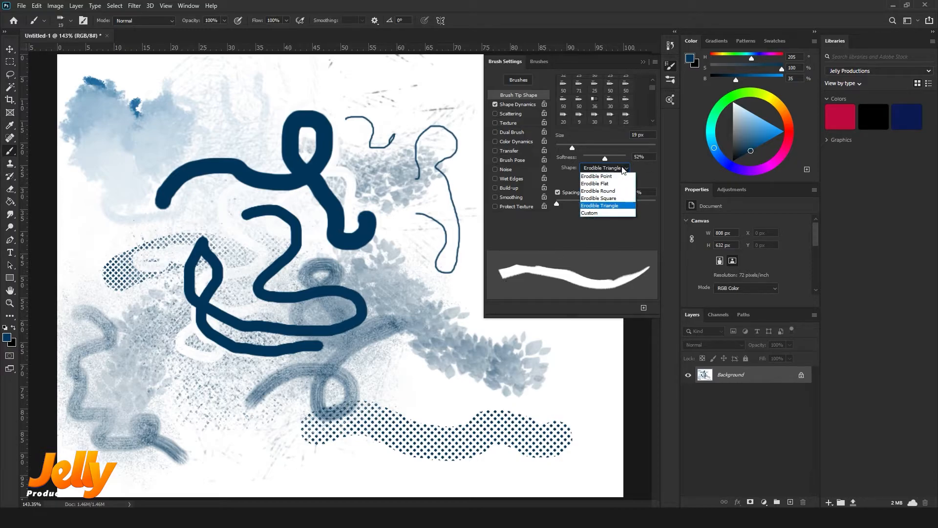
click(612, 192)
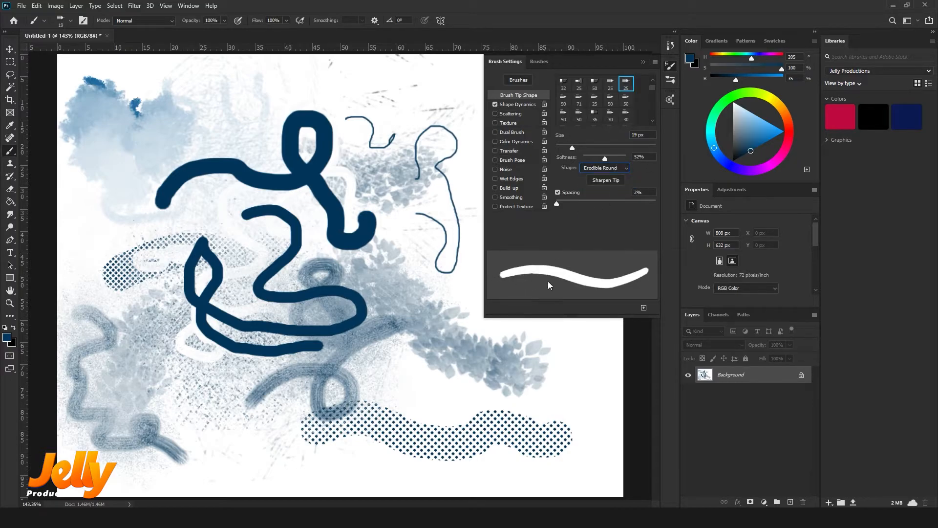
click(621, 170)
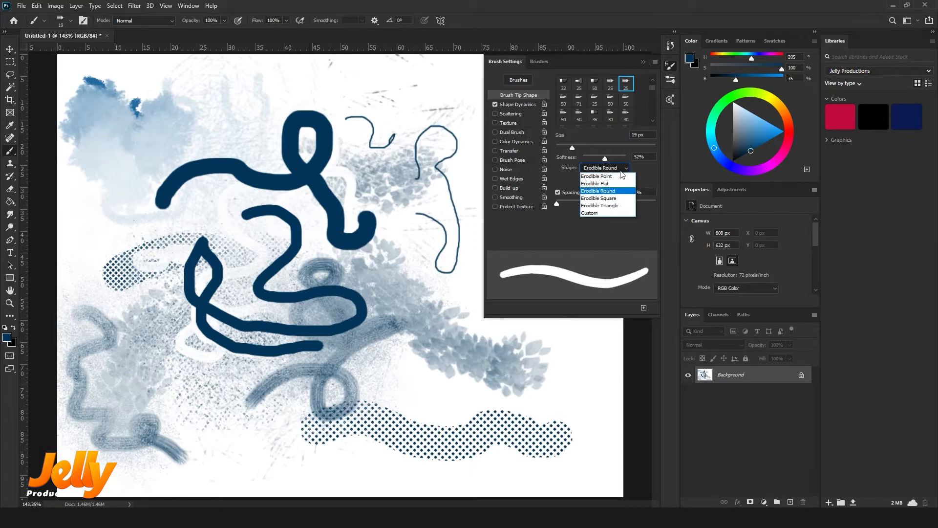
click(617, 208)
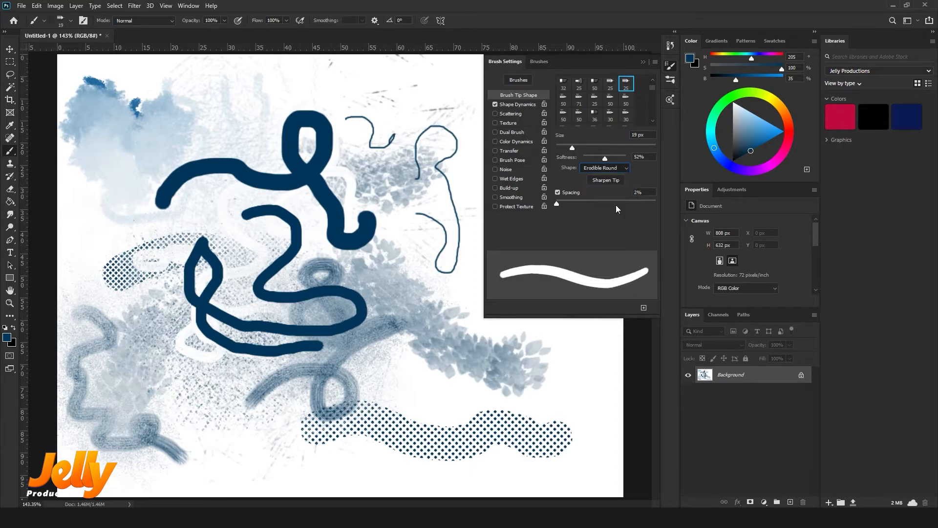
mouse_move(95, 242)
mouse_down()
mouse_move(123, 237)
mouse_move(96, 272)
mouse_move(130, 302)
mouse_move(139, 330)
mouse_move(154, 309)
mouse_up()
mouse_move(138, 100)
mouse_down()
mouse_move(145, 129)
mouse_move(178, 136)
mouse_move(229, 101)
mouse_move(234, 138)
mouse_move(255, 120)
mouse_move(257, 95)
mouse_move(279, 84)
mouse_move(312, 105)
mouse_move(346, 86)
mouse_move(403, 104)
mouse_move(412, 144)
mouse_move(400, 192)
mouse_move(363, 204)
mouse_move(423, 211)
mouse_move(435, 246)
mouse_move(401, 271)
mouse_move(428, 283)
mouse_move(375, 279)
mouse_up()
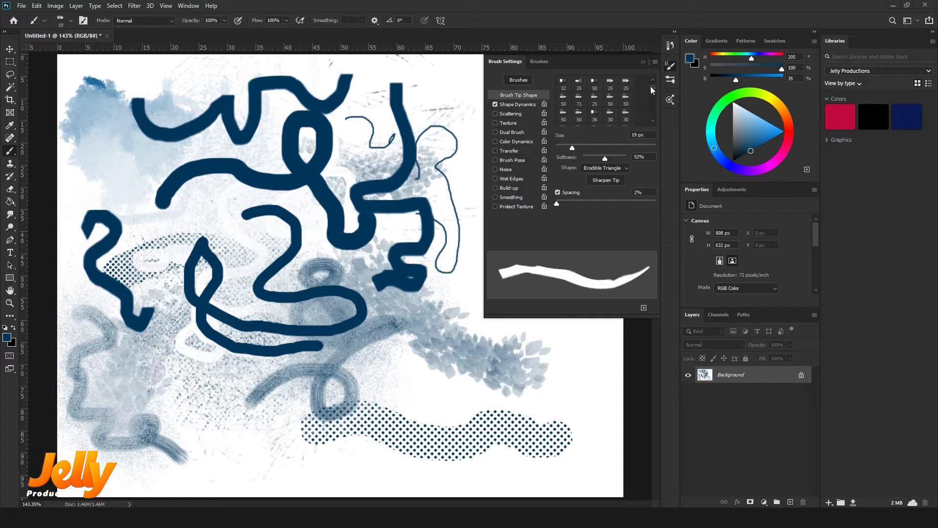
Browse the brush tips and select the 134 px grass tip.
drag(652, 86, 652, 88)
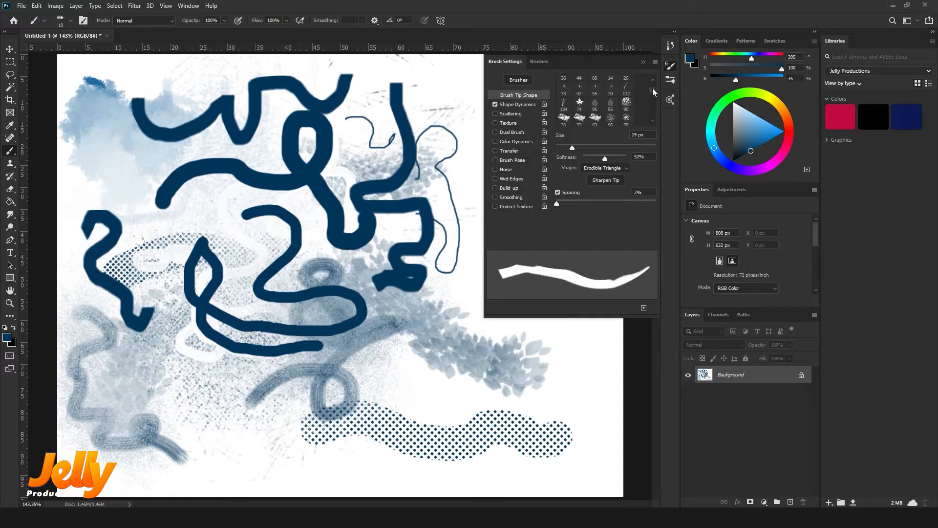
scroll(644, 123, down, 2)
scroll(643, 123, down, 5)
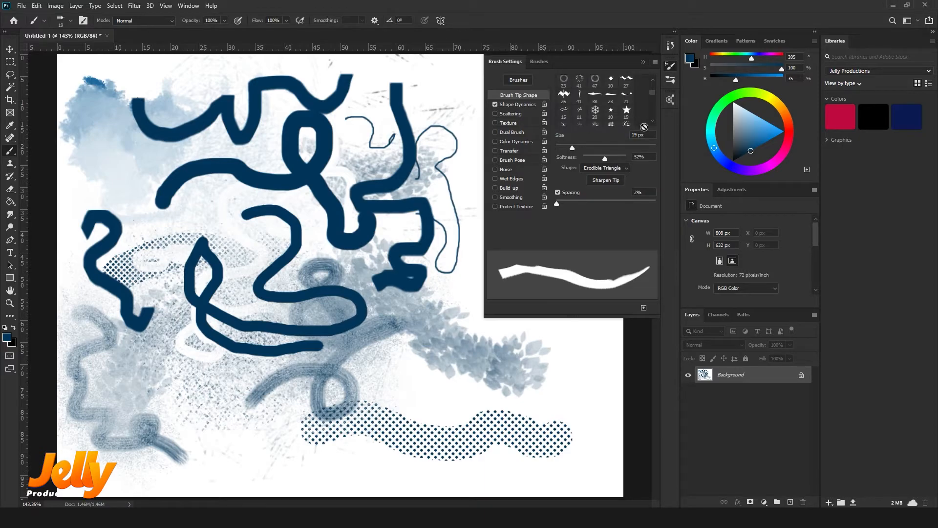
scroll(645, 118, up, 4)
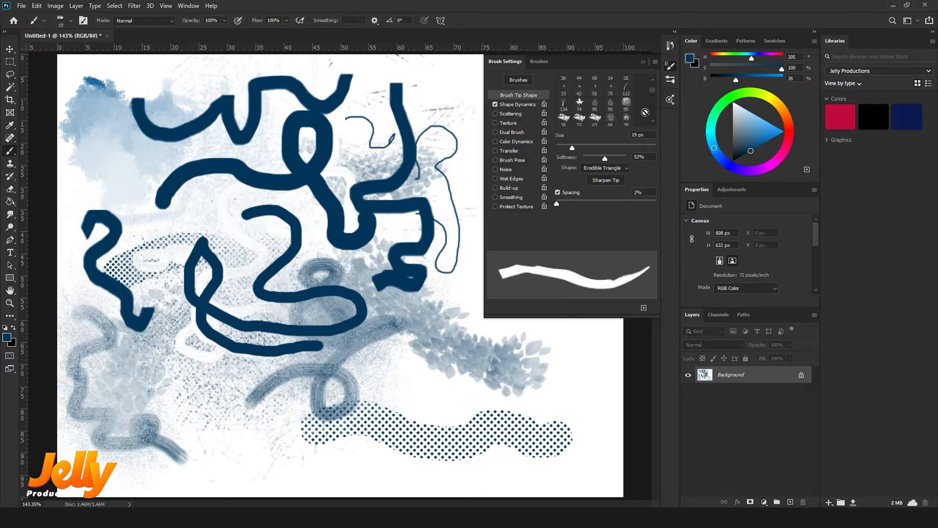
scroll(643, 113, down, 1)
click(564, 107)
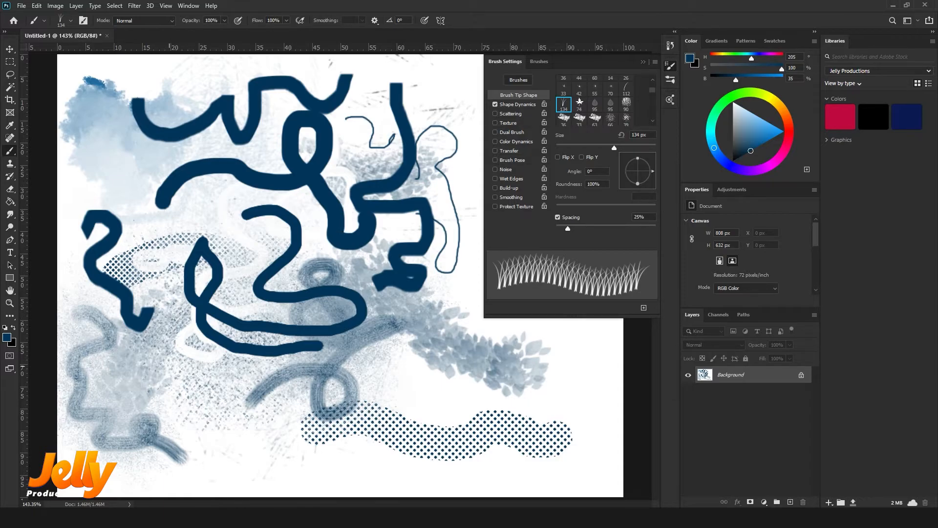
Reduce the grass tip to 70 px and paint blue grass in the lower-left part of the canvas.
key(bracketleft)
key(bracketleft)
key(bracketleft)
key(bracketleft)
key(bracketleft)
mouse_move(91, 430)
mouse_down()
mouse_move(132, 413)
mouse_move(123, 445)
mouse_move(149, 422)
mouse_move(191, 410)
mouse_move(200, 425)
mouse_move(220, 425)
mouse_move(252, 406)
mouse_move(274, 440)
mouse_move(198, 421)
mouse_move(215, 413)
mouse_up()
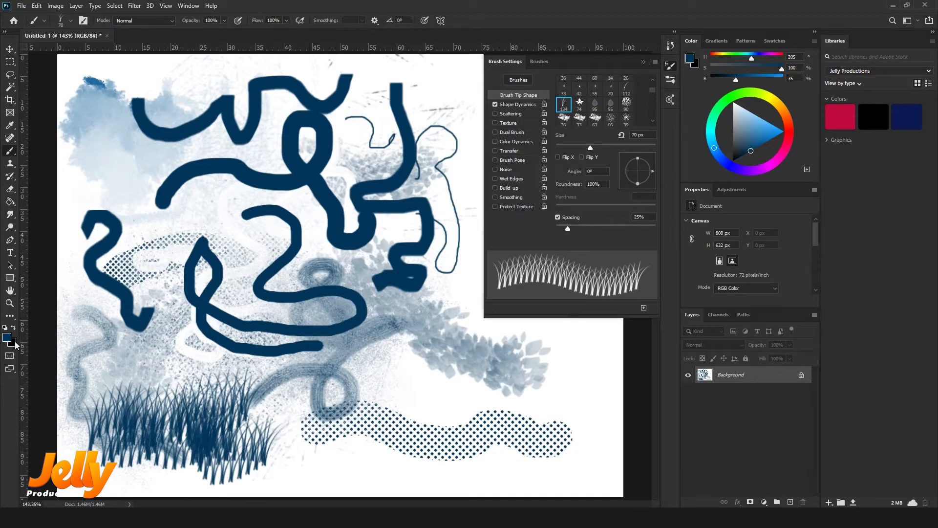
Set the foreground colour to dark green (hue 120°, brightness 35%) and paint green grass over the blue grass.
click(7, 337)
click(501, 311)
drag(501, 311, 499, 305)
click(584, 220)
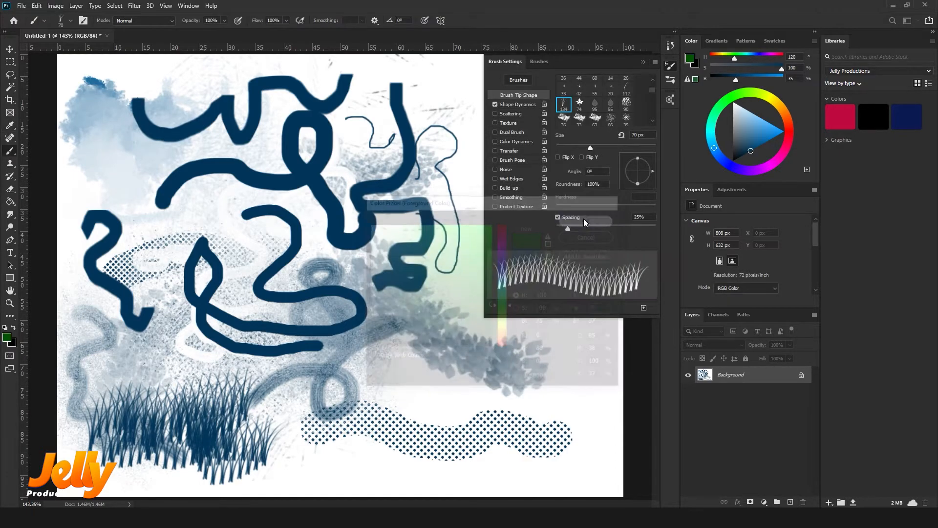
mouse_move(95, 440)
mouse_down()
mouse_move(146, 420)
mouse_move(162, 435)
mouse_move(188, 430)
mouse_move(131, 418)
mouse_move(215, 430)
mouse_move(229, 406)
mouse_move(283, 440)
mouse_move(244, 459)
mouse_move(313, 440)
mouse_move(330, 450)
mouse_move(220, 472)
mouse_move(117, 469)
mouse_move(79, 428)
mouse_up()
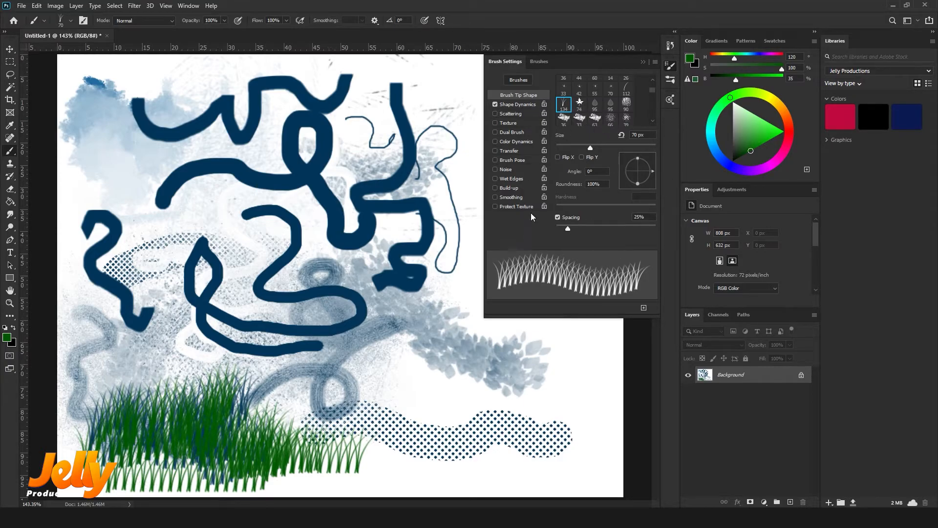
Select the 74 px maple leaf tip and paint a short row of green leaves above the grass.
click(579, 103)
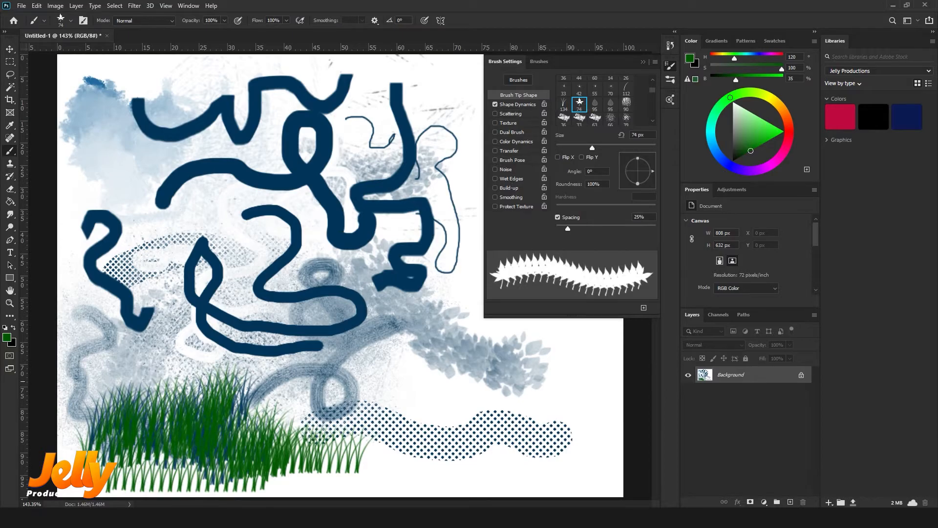
mouse_move(106, 356)
mouse_down()
mouse_move(128, 342)
mouse_move(185, 362)
mouse_up()
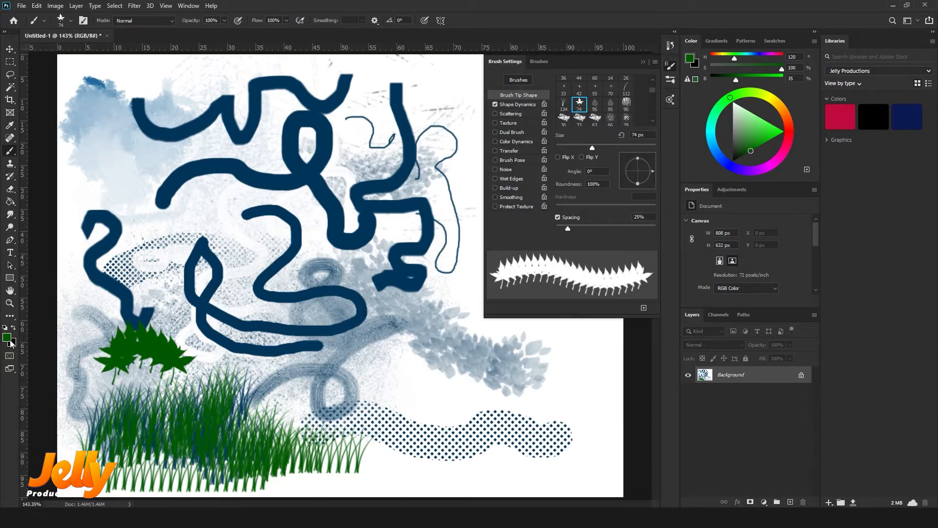
Set the foreground colour to golden brown (hue 42°, brightness 68%) and paint a leaf stroke and single maple leaves around the grass.
click(6, 337)
drag(502, 307, 506, 336)
drag(491, 291, 491, 233)
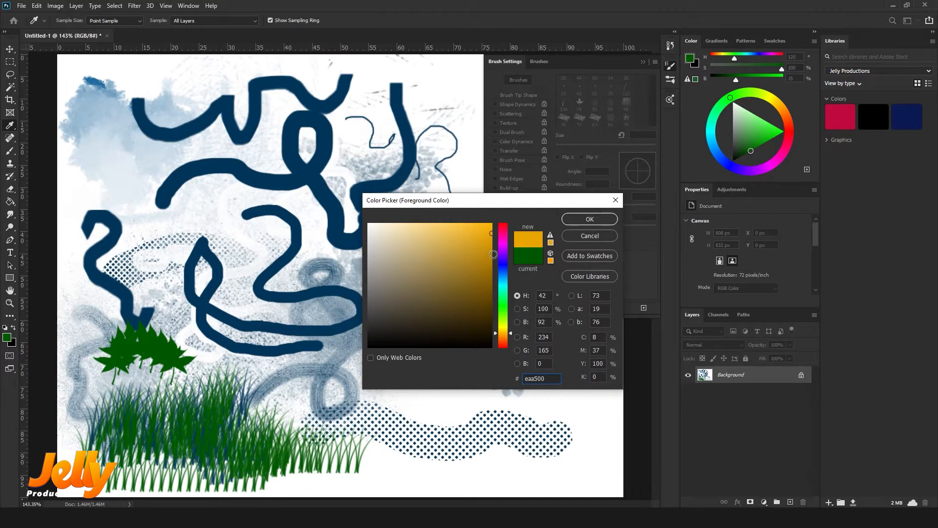
click(589, 220)
mouse_move(171, 389)
mouse_down()
mouse_move(242, 372)
mouse_move(296, 423)
mouse_up()
click(86, 417)
click(145, 434)
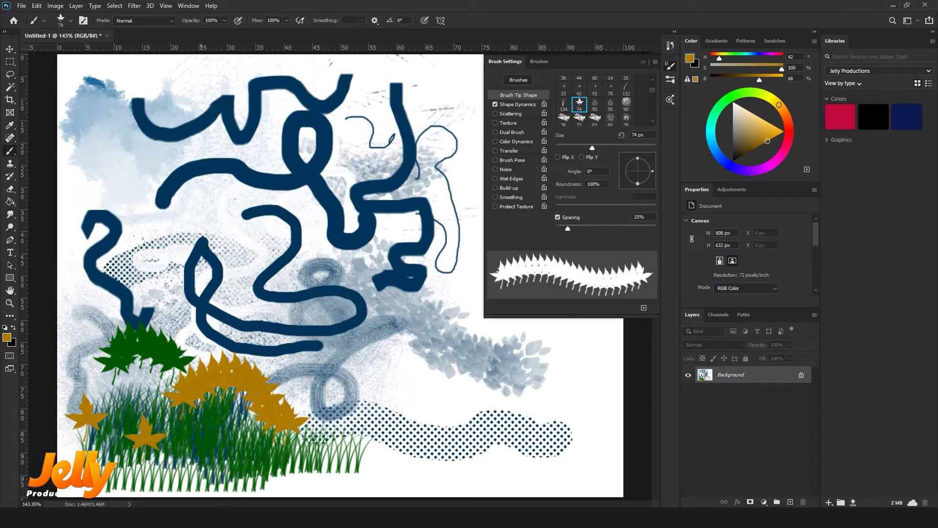
click(142, 256)
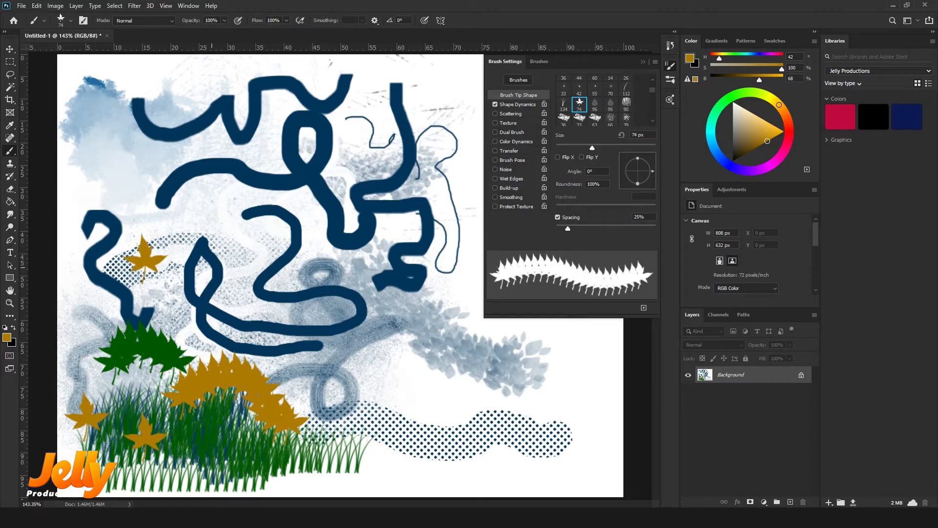
Paint a single golden brown maple leaf at the upper left and several leaf strokes across the middle of the canvas.
click(138, 191)
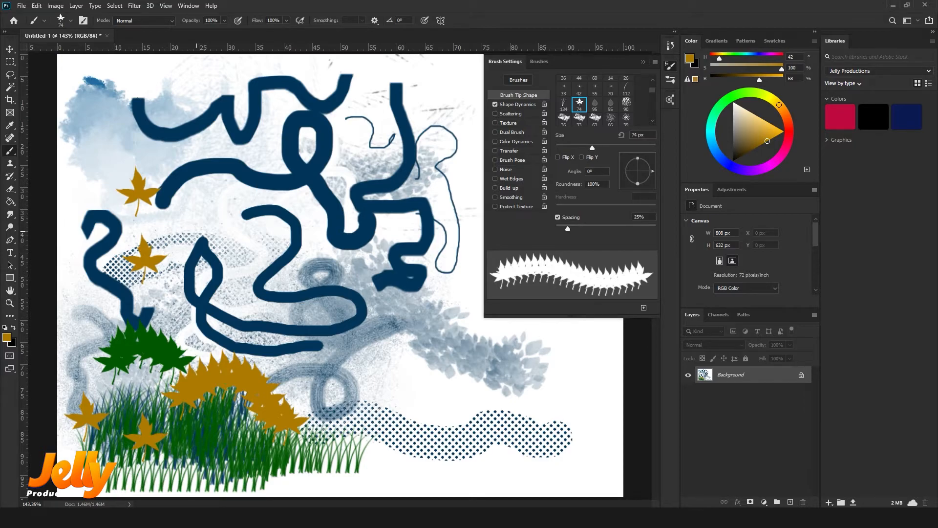
mouse_move(174, 196)
mouse_down()
mouse_move(235, 230)
mouse_move(293, 289)
mouse_move(312, 328)
mouse_move(410, 332)
mouse_up()
drag(195, 288, 230, 293)
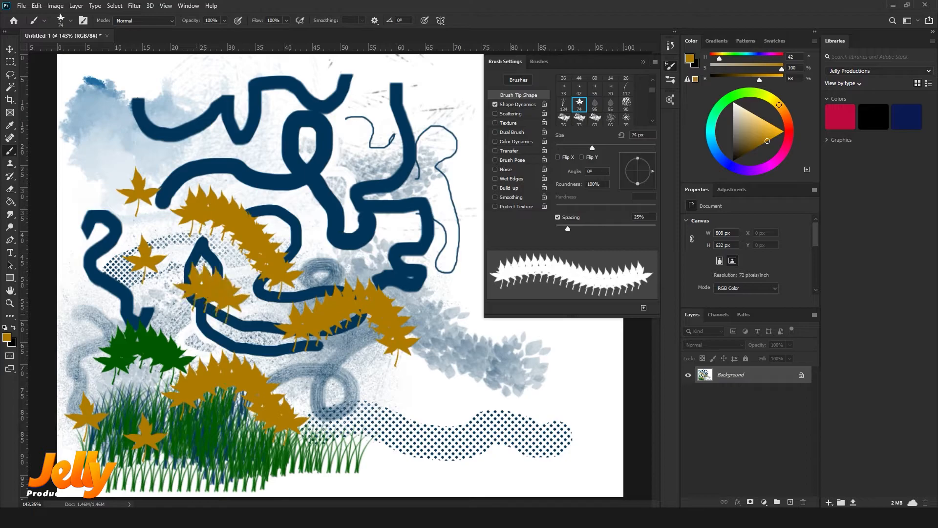
Set the maple leaf tip's spacing to 100% and paint separate leaves across the upper and left parts of the canvas.
mouse_move(568, 230)
mouse_down()
mouse_move(552, 231)
mouse_move(620, 230)
mouse_move(608, 229)
mouse_up()
mouse_move(100, 156)
mouse_down()
mouse_move(287, 145)
mouse_move(320, 183)
mouse_up()
drag(158, 244, 143, 303)
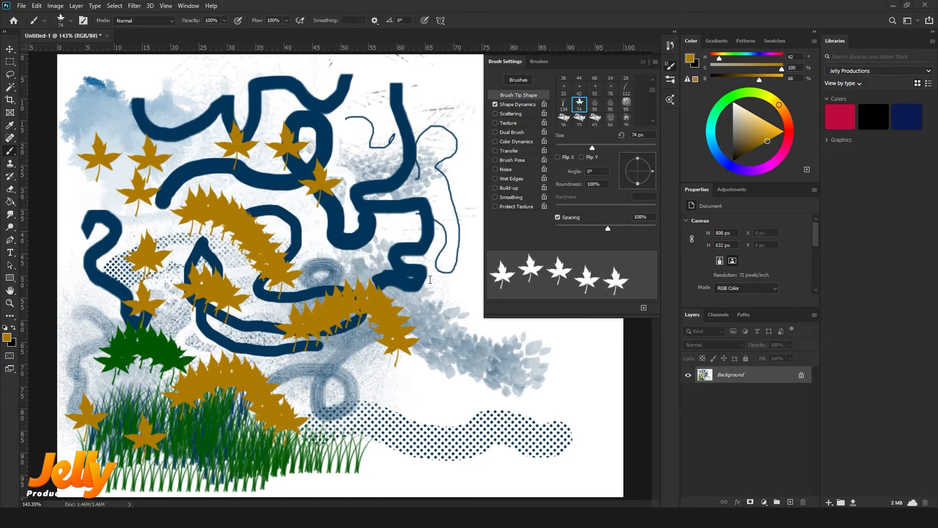
Fill the whole Background layer with white to clear the painting, and return to the Brush tool.
click(36, 5)
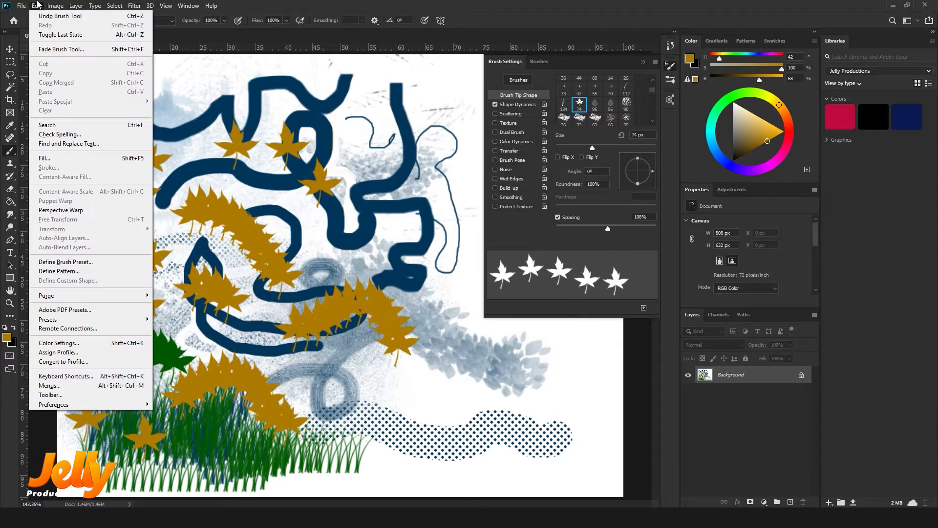
click(56, 160)
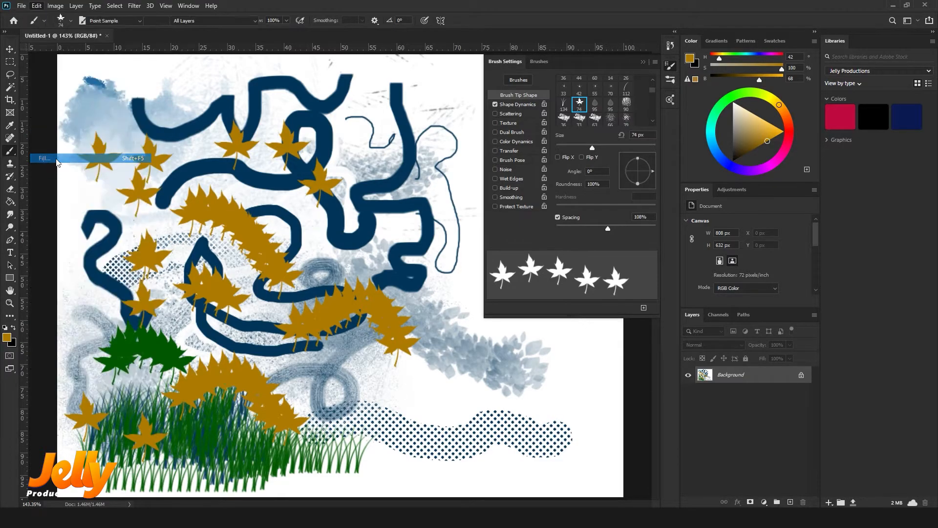
click(221, 164)
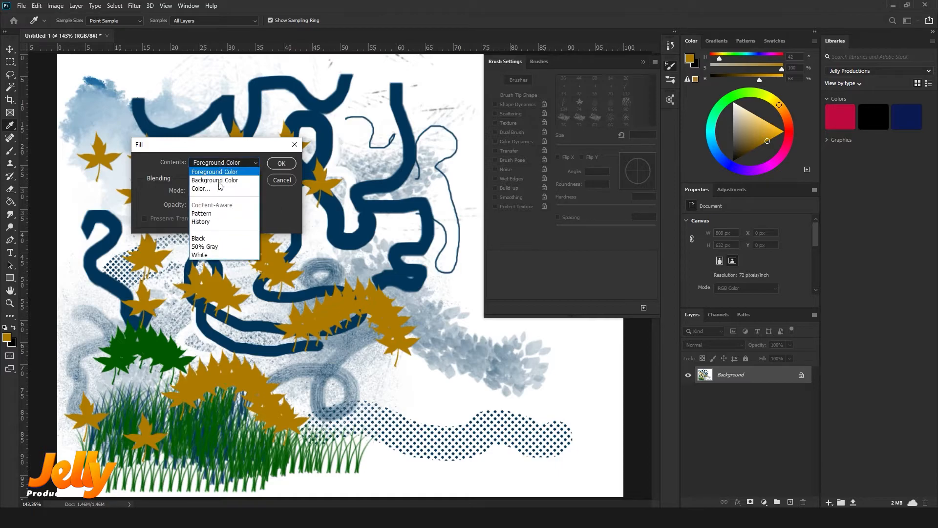
click(209, 254)
click(285, 165)
key(b)
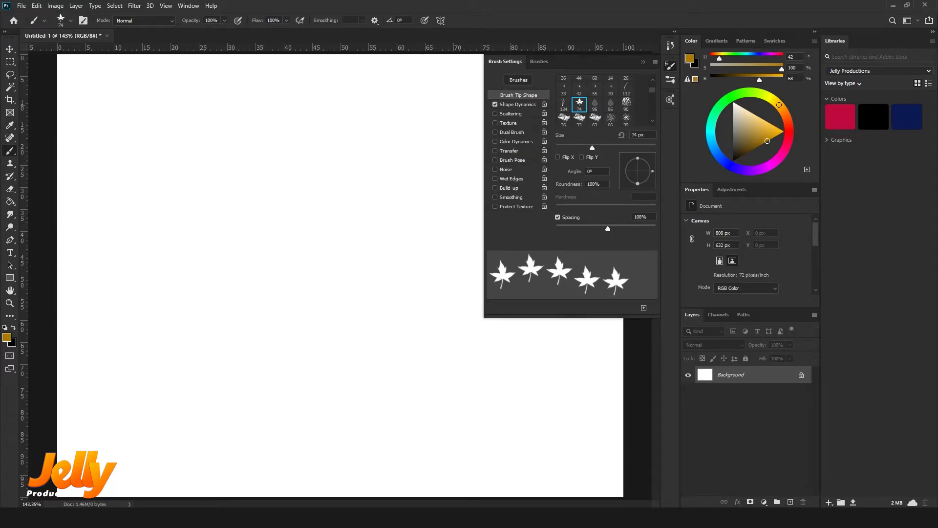
Select the 134 px grass tip and set the foreground colour to dark green (hue 100°, saturation 100%, brightness 33%).
click(564, 105)
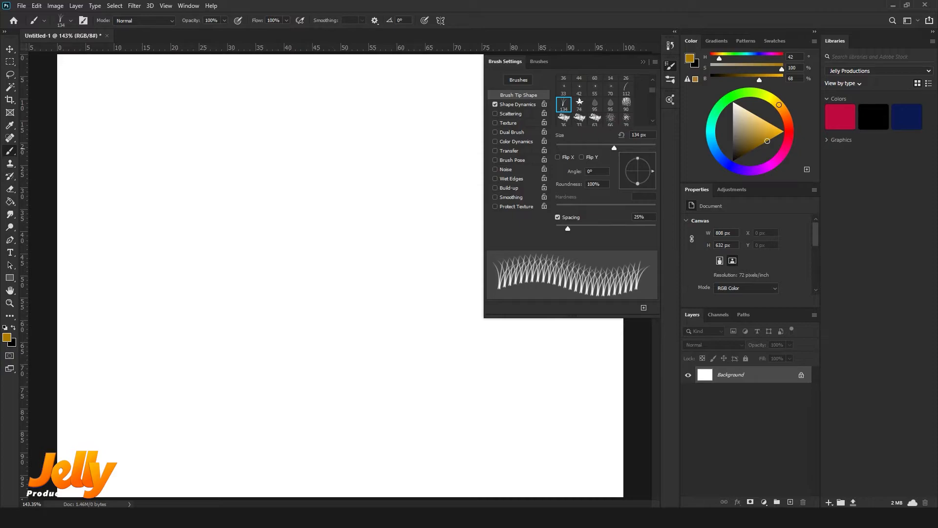
click(7, 337)
drag(506, 276, 502, 312)
click(590, 220)
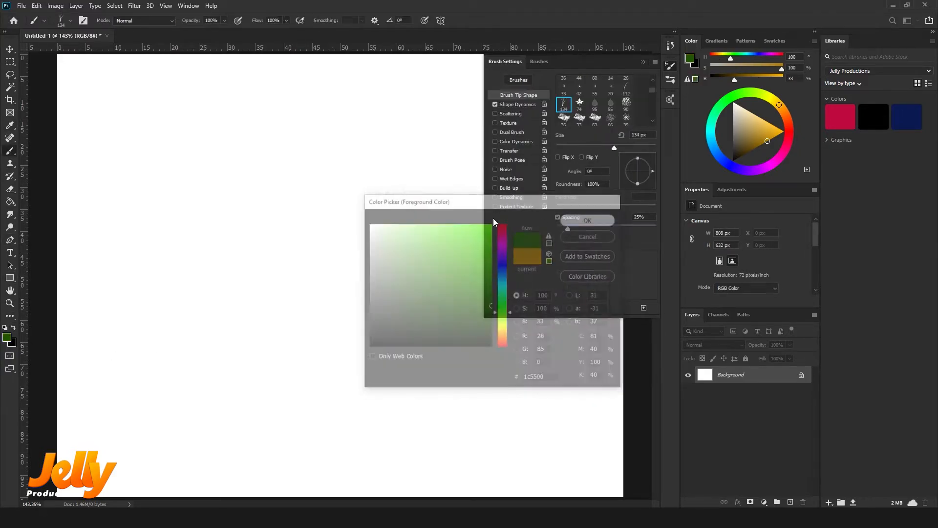
Reduce the grass tip to 60 px and paint an even row of grass near the canvas's upper left.
key(b)
key(bracketleft)
key(bracketleft)
key(bracketleft)
key(bracketleft)
key(bracketleft)
key(bracketleft)
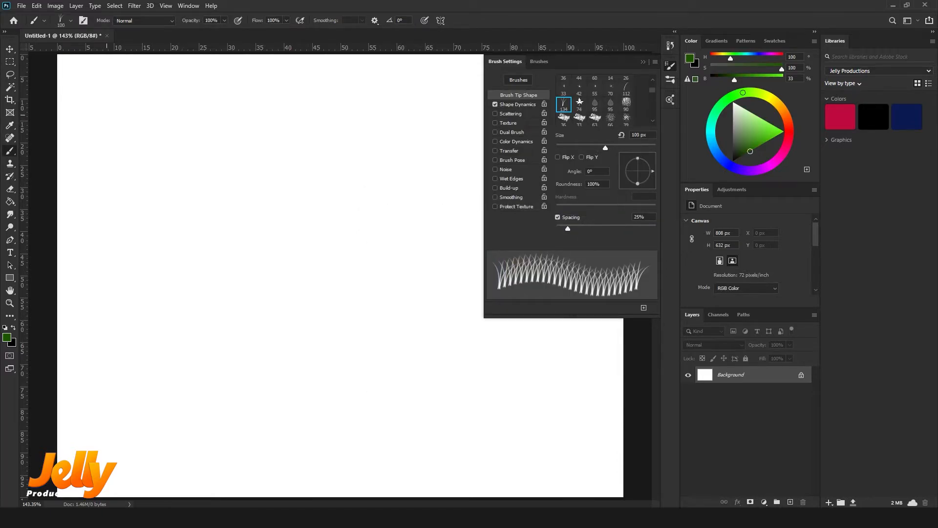
drag(95, 111, 296, 119)
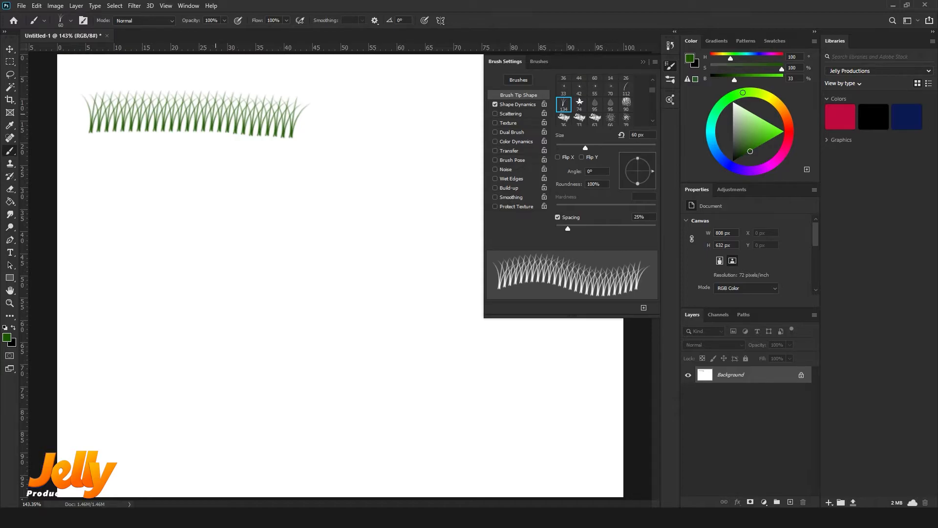
Set the Shape Dynamics size jitter to 48% and paint uneven rows of grass below the first row.
click(518, 105)
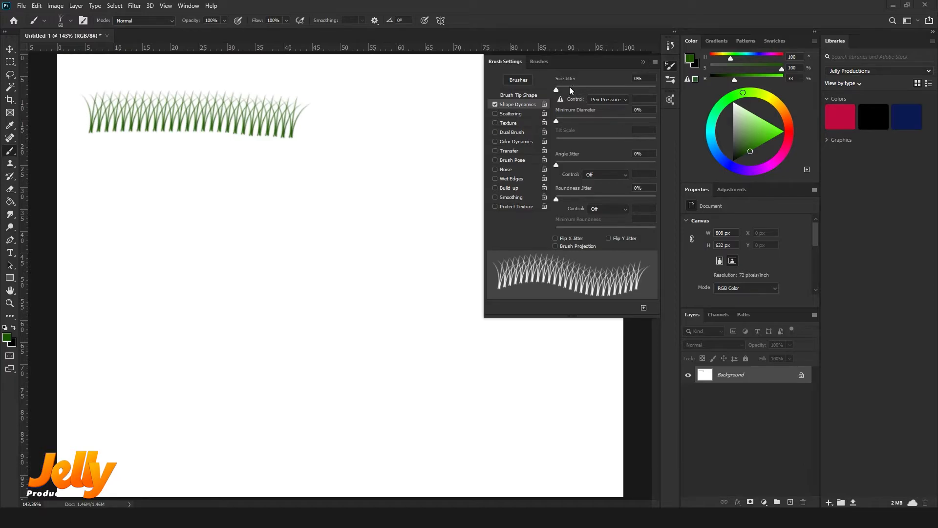
mouse_move(556, 90)
mouse_down()
mouse_move(627, 97)
mouse_move(604, 93)
mouse_up()
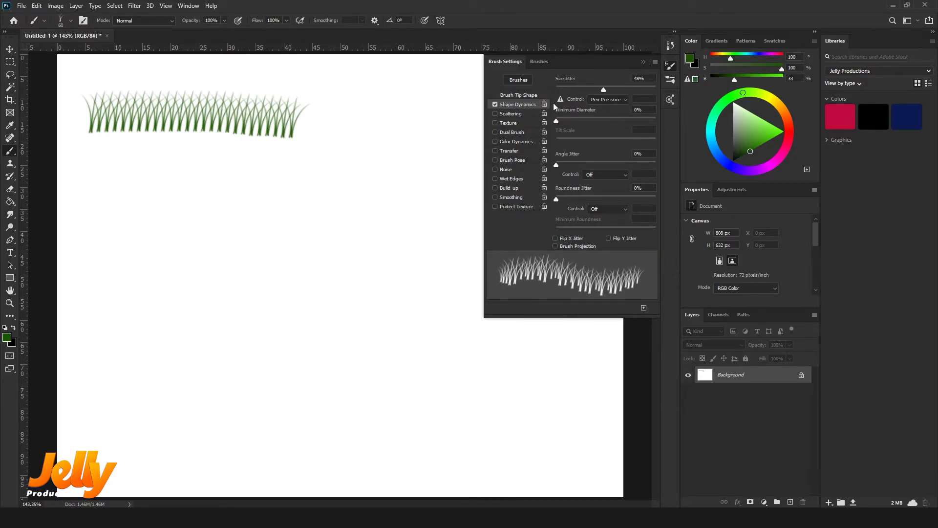
mouse_move(81, 182)
mouse_down()
mouse_move(228, 187)
mouse_move(297, 176)
mouse_up()
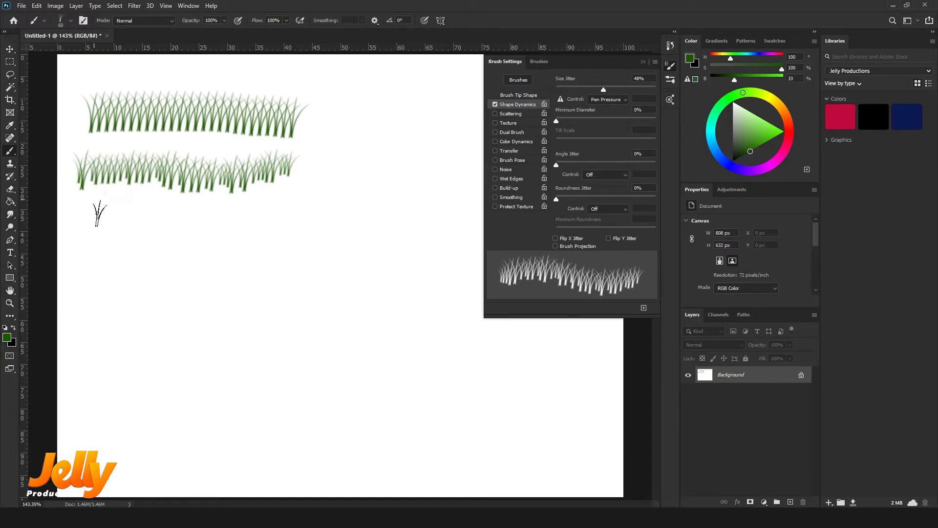
mouse_move(89, 203)
mouse_down()
mouse_move(281, 196)
mouse_move(237, 177)
mouse_move(133, 178)
mouse_move(97, 215)
mouse_move(183, 234)
mouse_move(274, 202)
mouse_up()
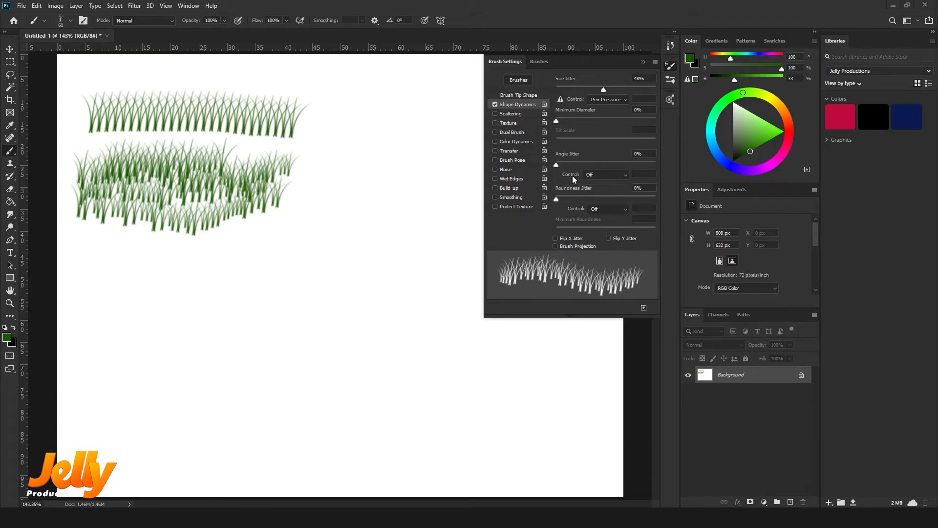
Try an angle jitter of 10% and a roundness jitter of 8% on the grass tip, and reset both to 0%.
drag(557, 165, 567, 165)
mouse_move(556, 198)
mouse_down()
mouse_move(577, 197)
mouse_move(565, 199)
mouse_up()
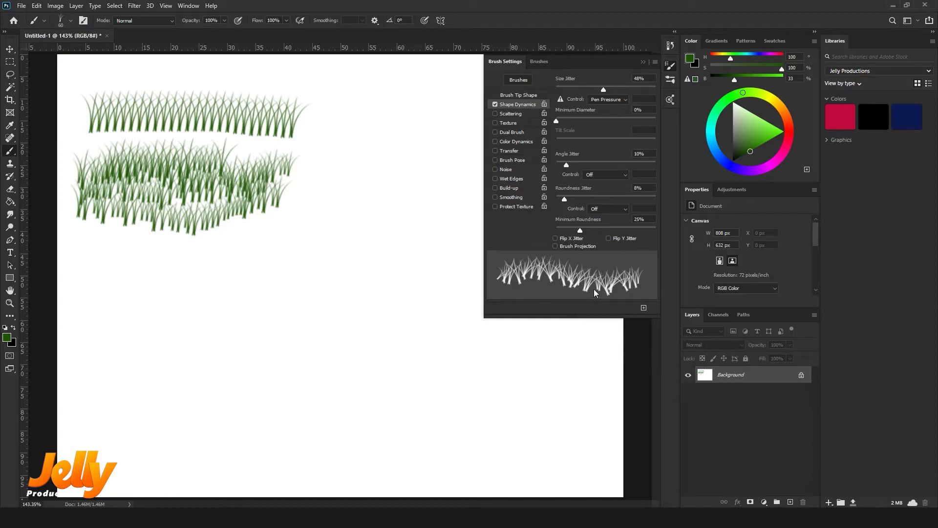
drag(565, 164, 526, 168)
drag(561, 201, 559, 199)
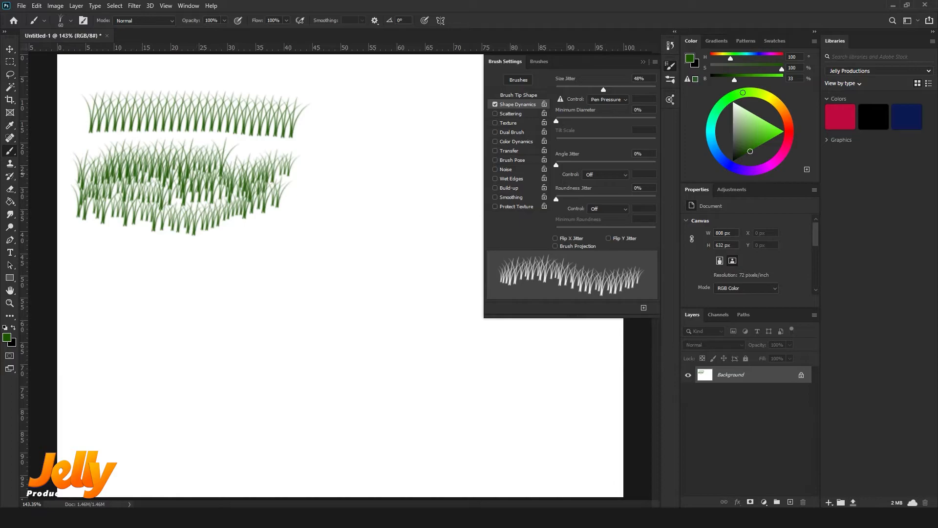
Enable Scattering on both axes at 284% with its control off, and set the count to 2.
click(515, 115)
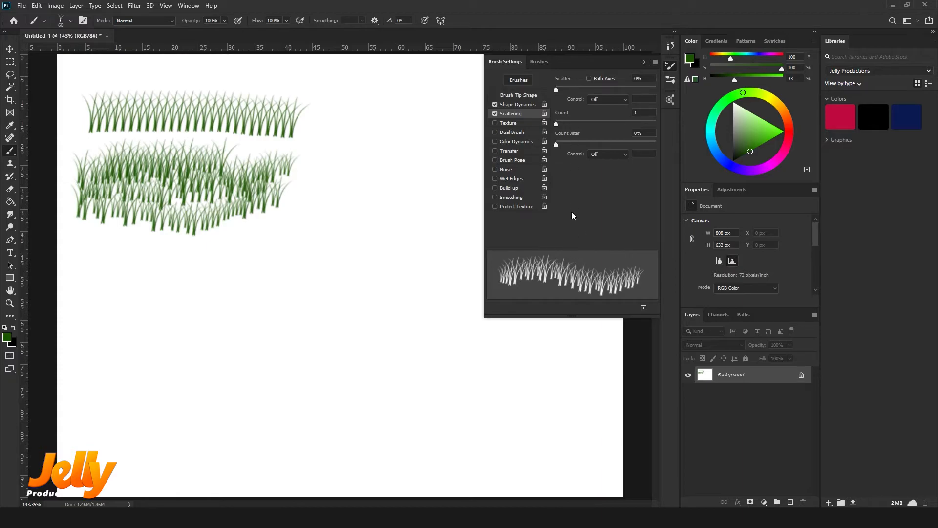
mouse_move(556, 90)
mouse_down()
mouse_move(572, 89)
mouse_move(563, 90)
mouse_up()
click(589, 79)
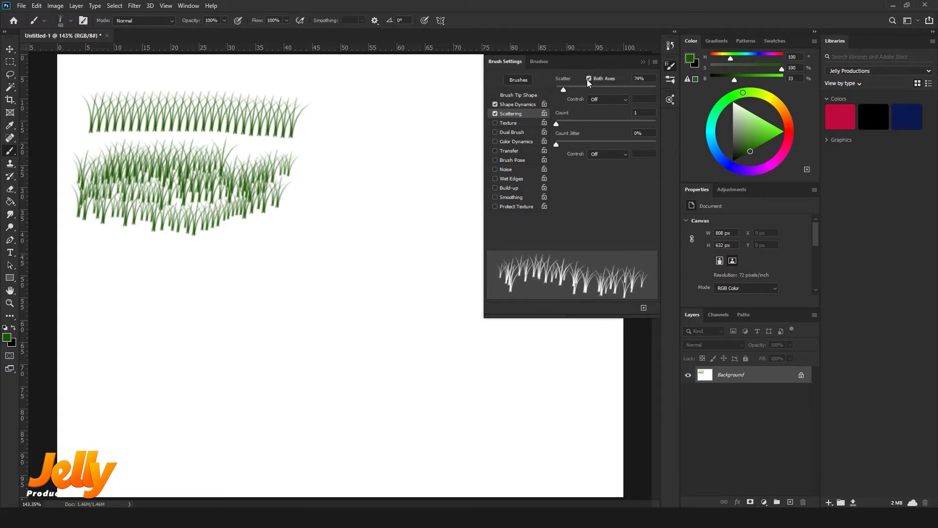
drag(564, 90, 585, 94)
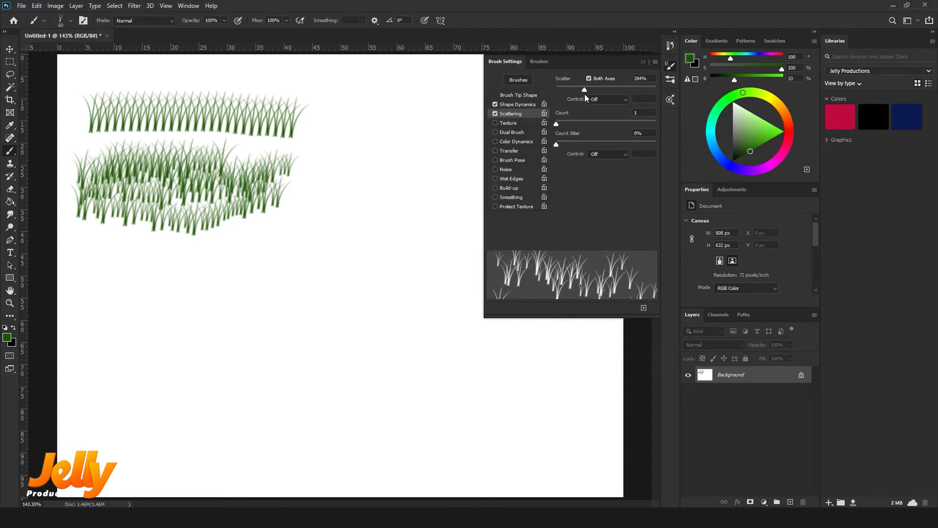
click(603, 101)
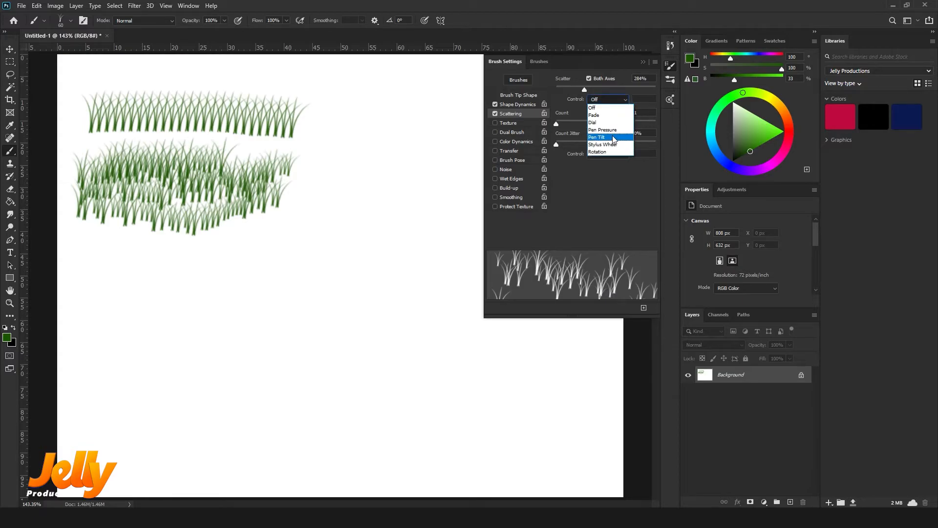
click(607, 107)
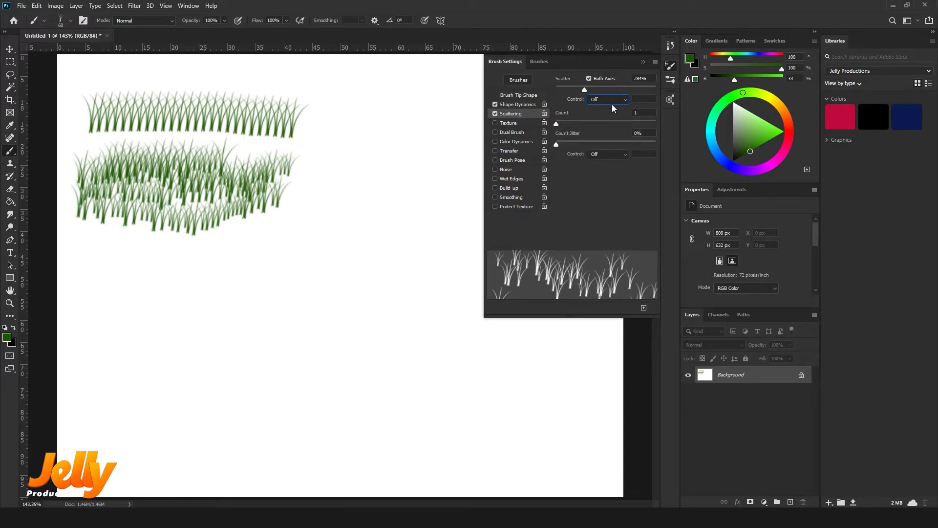
mouse_move(556, 124)
mouse_down()
mouse_move(568, 124)
mouse_move(567, 145)
mouse_move(555, 145)
mouse_up()
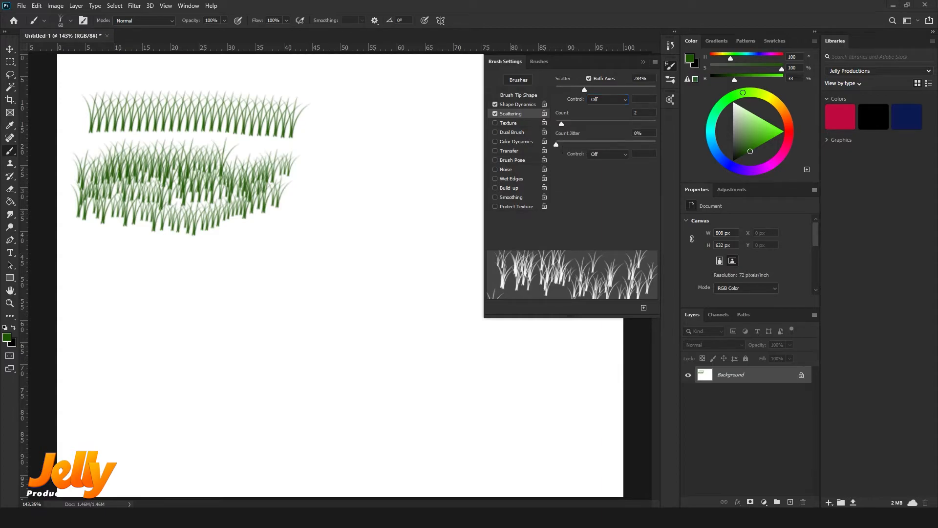
Enable Color Dynamics with a hue jitter of 31% and paint scattered grass below the green rows.
click(504, 141)
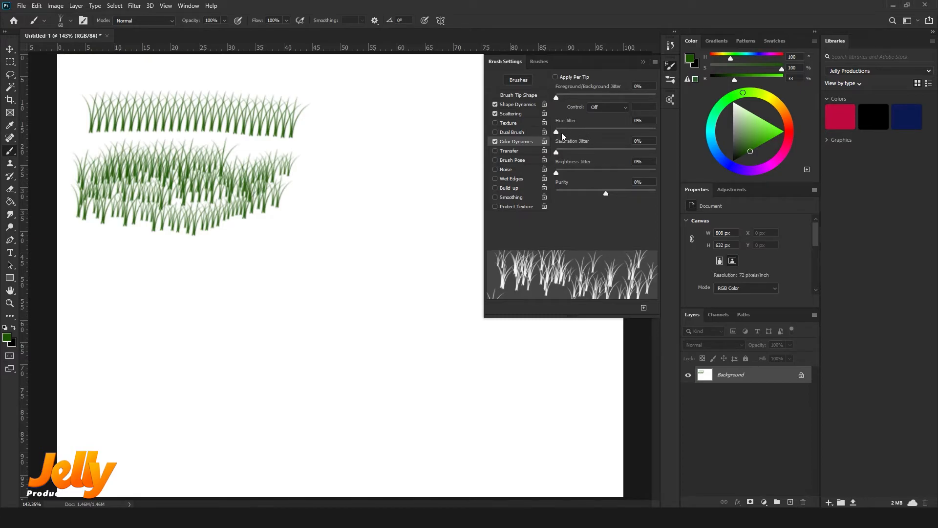
drag(562, 135, 573, 135)
mouse_move(80, 274)
mouse_down()
mouse_move(129, 247)
mouse_move(228, 295)
mouse_up()
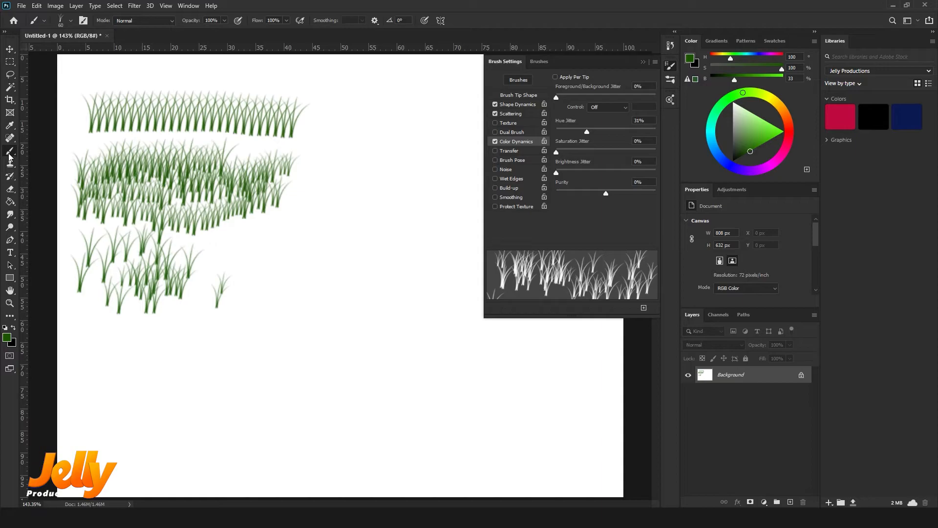
Reselect the Brush tool and paint scattered grass in a wide curve from the canvas's centre to its lower left.
click(10, 49)
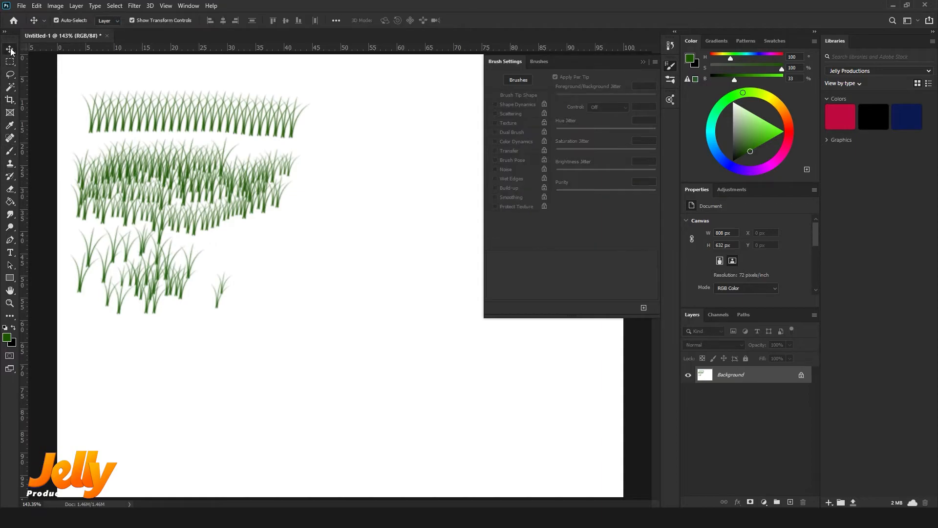
click(9, 153)
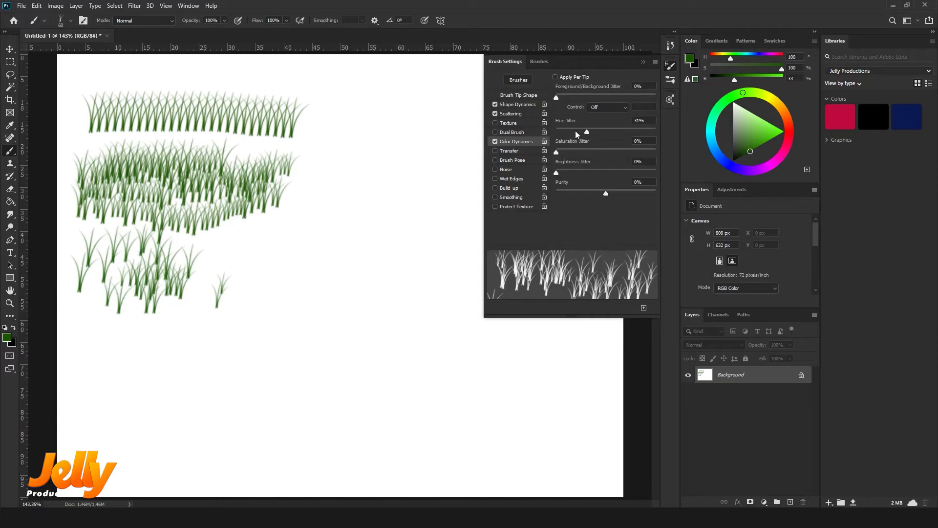
click(283, 269)
mouse_move(290, 269)
mouse_down()
mouse_move(335, 278)
mouse_move(372, 325)
mouse_move(411, 346)
mouse_move(413, 382)
mouse_move(304, 412)
mouse_move(142, 396)
mouse_up()
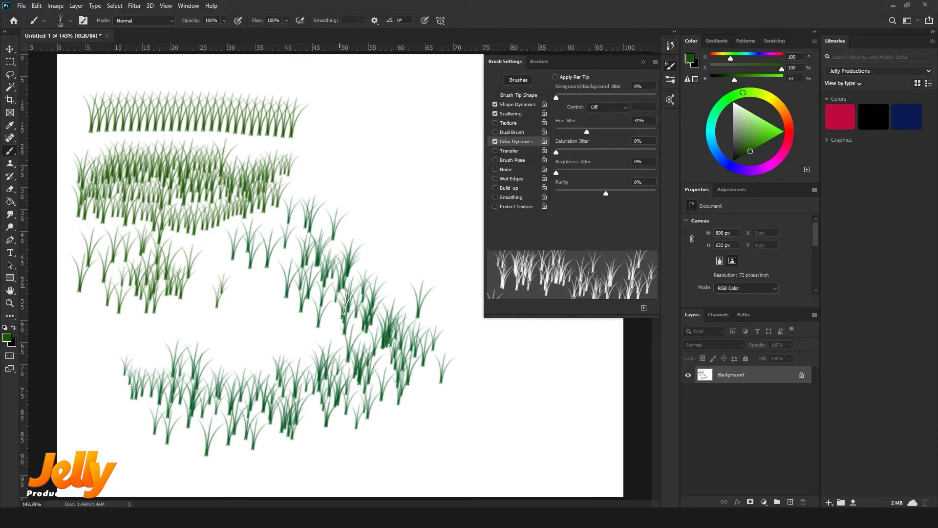
Set the foreground colour to blue (hue 206°, saturation 99%, brightness 51%).
click(8, 338)
mouse_move(506, 264)
mouse_down()
mouse_move(506, 277)
mouse_move(491, 285)
mouse_up()
click(494, 282)
click(589, 220)
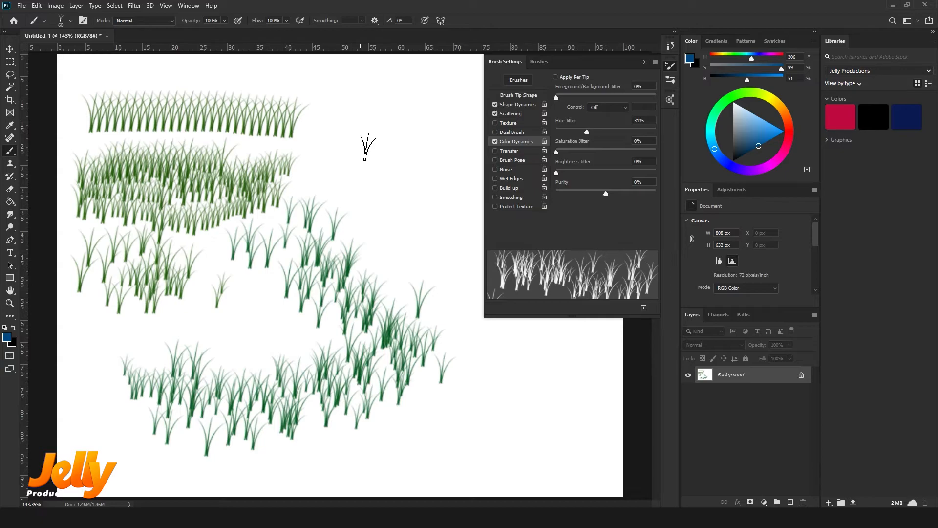
Reduce the grass tip to 30 px and paint small blue grass in the upper-middle part of the canvas.
key(bracketleft)
key(bracketleft)
key(bracketleft)
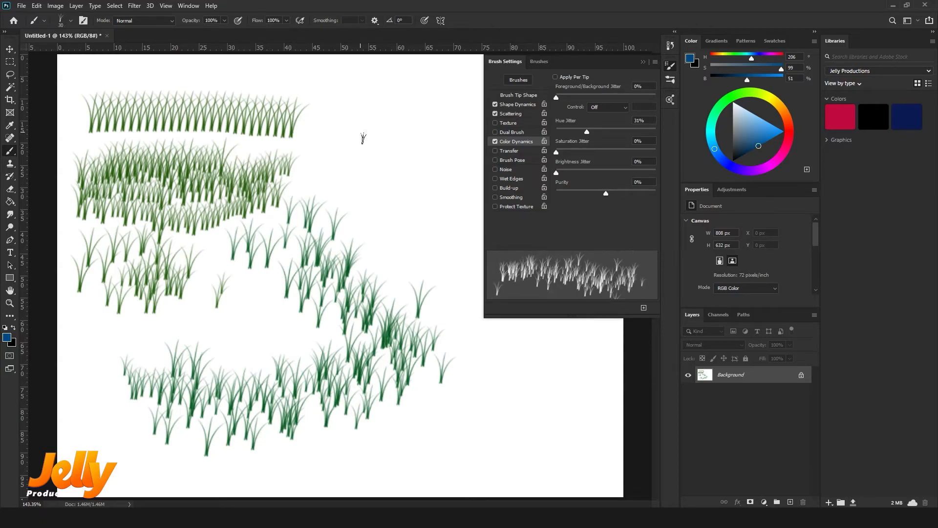
mouse_move(323, 128)
mouse_down()
mouse_move(364, 130)
mouse_move(384, 144)
mouse_move(436, 246)
mouse_move(409, 261)
mouse_move(305, 157)
mouse_up()
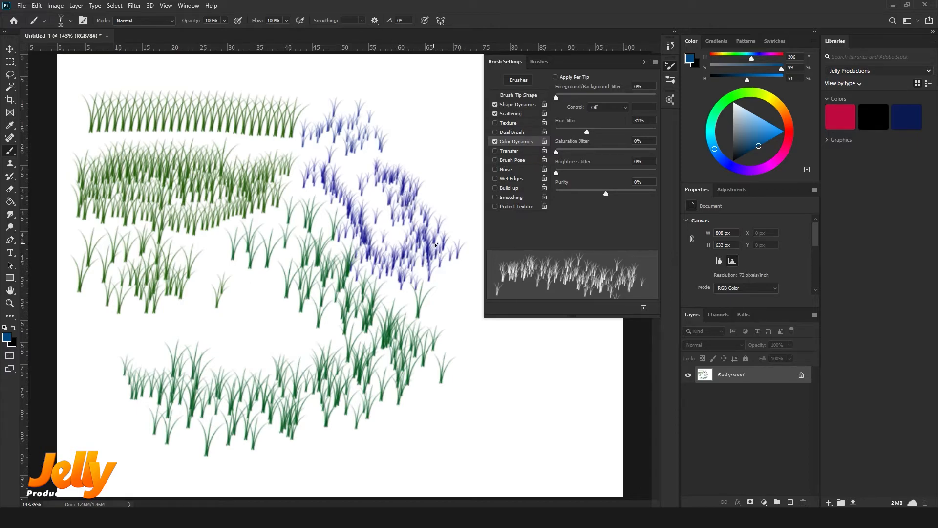
Set the saturation jitter to 34% and brightness jitter to 25%, and paint grass strokes across the left and middle of the canvas.
drag(558, 153, 588, 173)
drag(174, 323, 342, 323)
drag(147, 349, 98, 342)
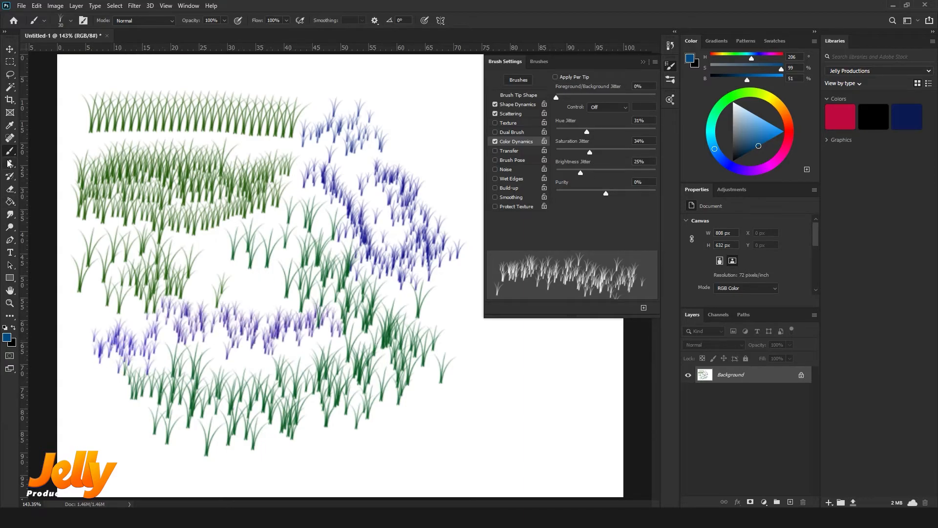
Reselect the Brush tool and paint more grass strokes in the middle and along the lower part of the canvas.
drag(9, 151, 45, 155)
click(46, 154)
drag(264, 278, 309, 284)
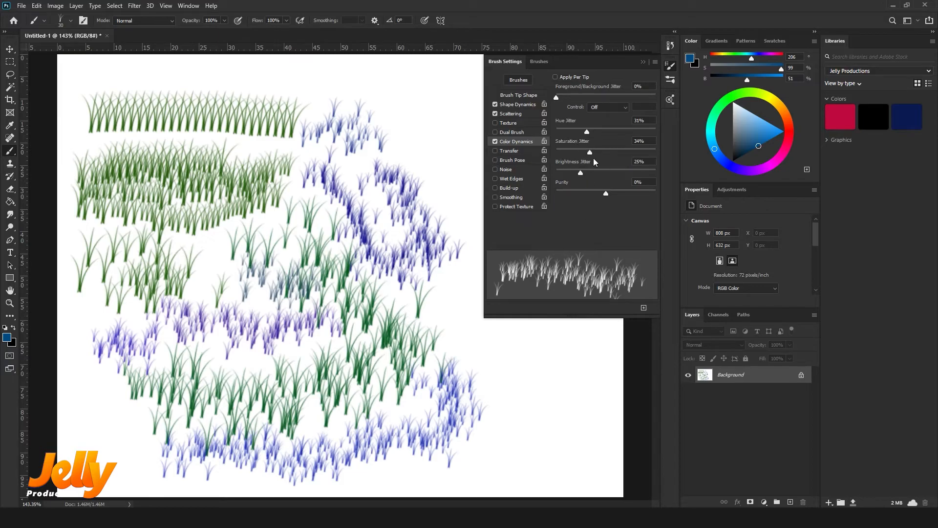
Raise the hue jitter to 100% and paint several grass strokes in varied colours over the existing grass.
drag(587, 131, 658, 132)
mouse_move(223, 250)
mouse_down()
mouse_move(252, 266)
mouse_move(123, 321)
mouse_move(100, 416)
mouse_move(78, 440)
mouse_move(134, 456)
mouse_move(303, 371)
mouse_move(413, 411)
mouse_move(501, 433)
mouse_move(522, 428)
mouse_move(464, 304)
mouse_up()
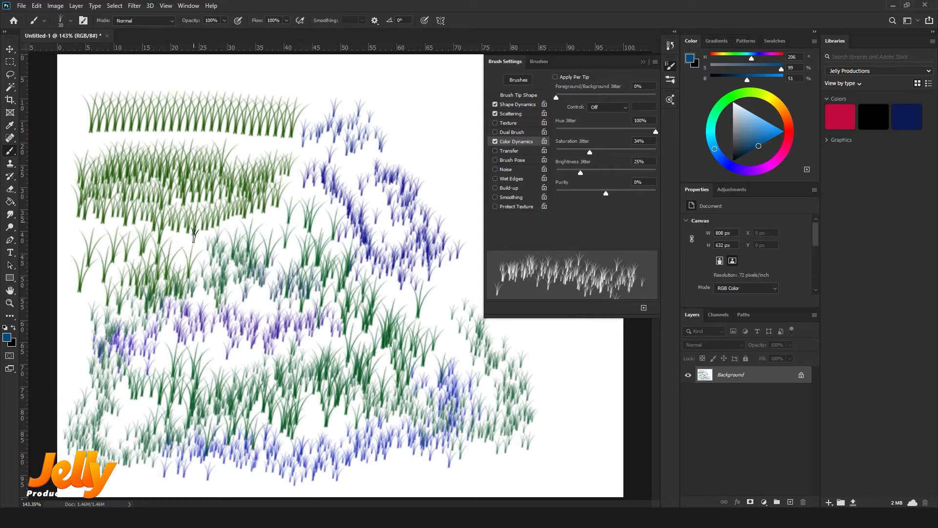
mouse_move(105, 282)
mouse_down()
mouse_move(287, 323)
mouse_move(335, 284)
mouse_move(340, 251)
mouse_up()
mouse_move(91, 367)
mouse_down()
mouse_move(211, 405)
mouse_move(288, 362)
mouse_up()
drag(259, 222, 454, 379)
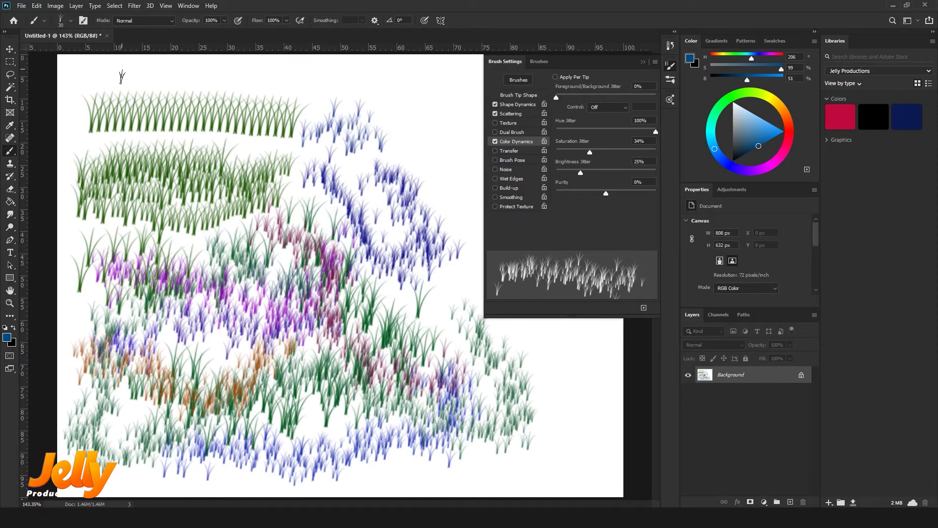
Paint grass strokes along the canvas's upper edge, then enable Apply Per Tip and paint multicoloured grass at the upper right and lower right.
drag(103, 77, 175, 79)
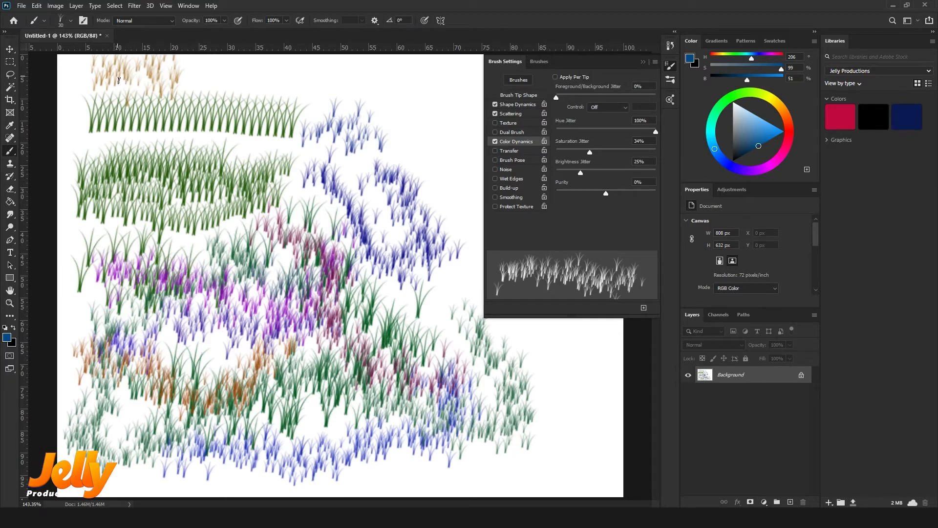
drag(226, 74, 403, 92)
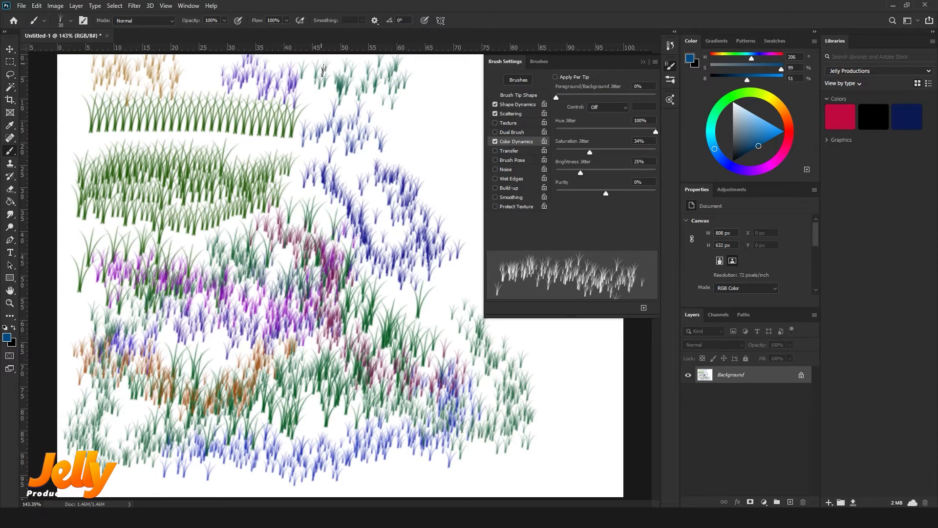
click(495, 113)
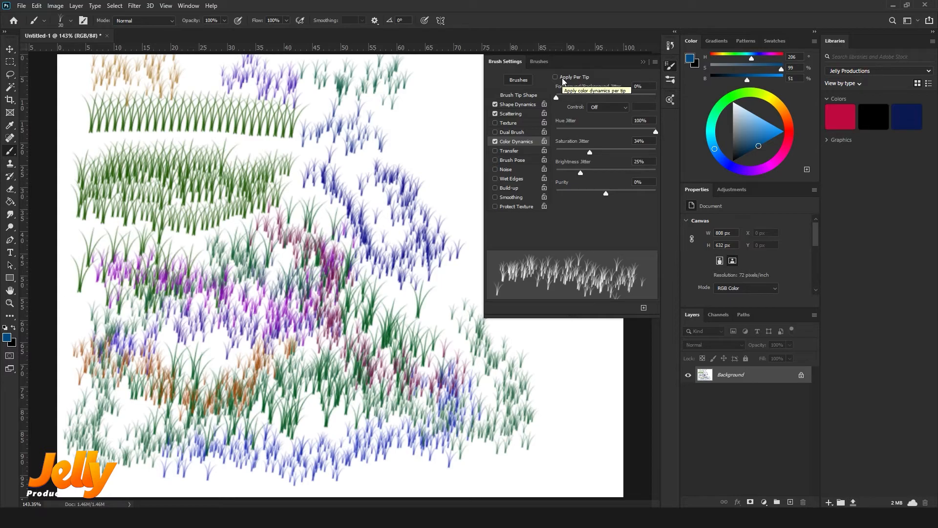
mouse_move(405, 119)
mouse_down()
mouse_move(433, 125)
mouse_move(472, 166)
mouse_up()
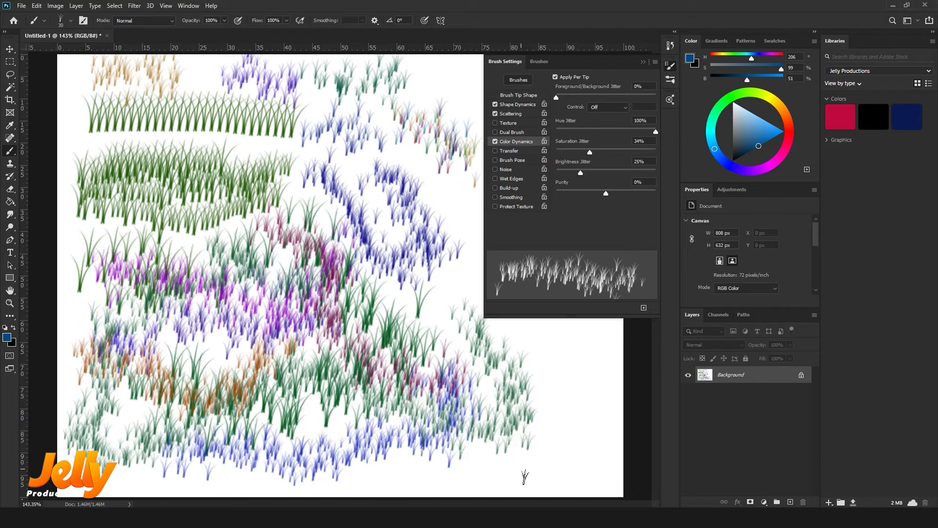
drag(376, 481, 594, 474)
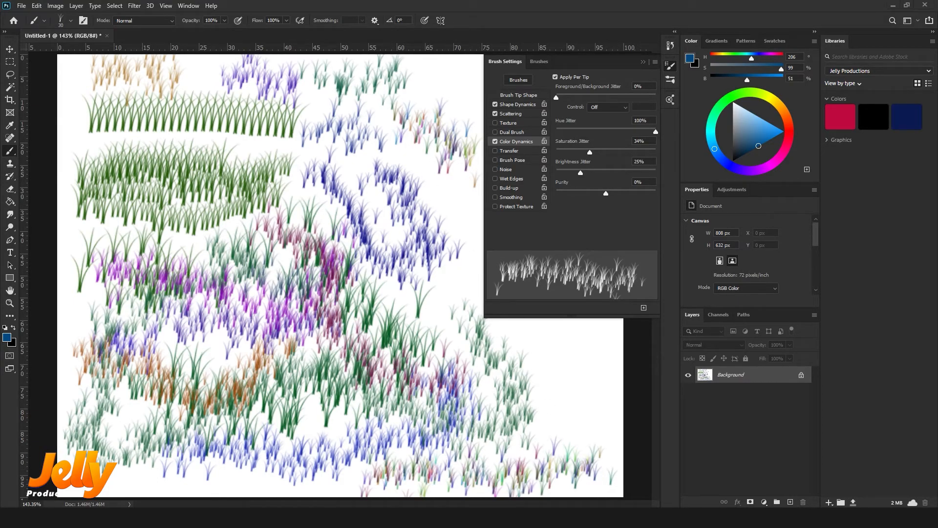
Choose the KYLE Bonus Chunky Charcoal preset from the Dry Media Brushes group.
click(538, 62)
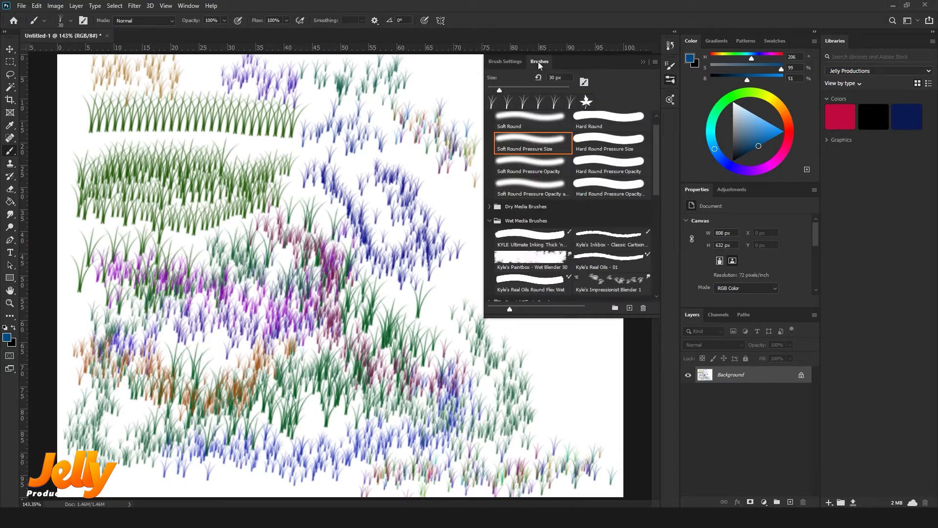
click(493, 209)
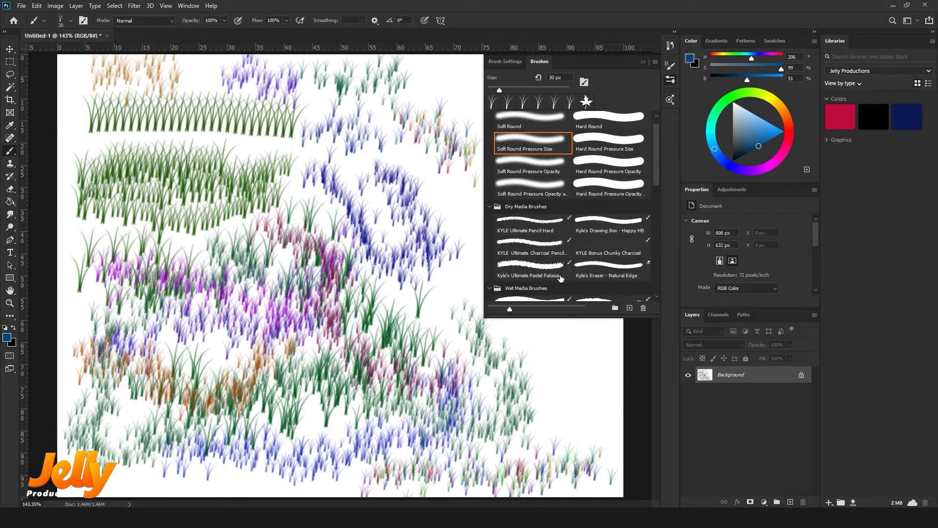
scroll(593, 263, down, 2)
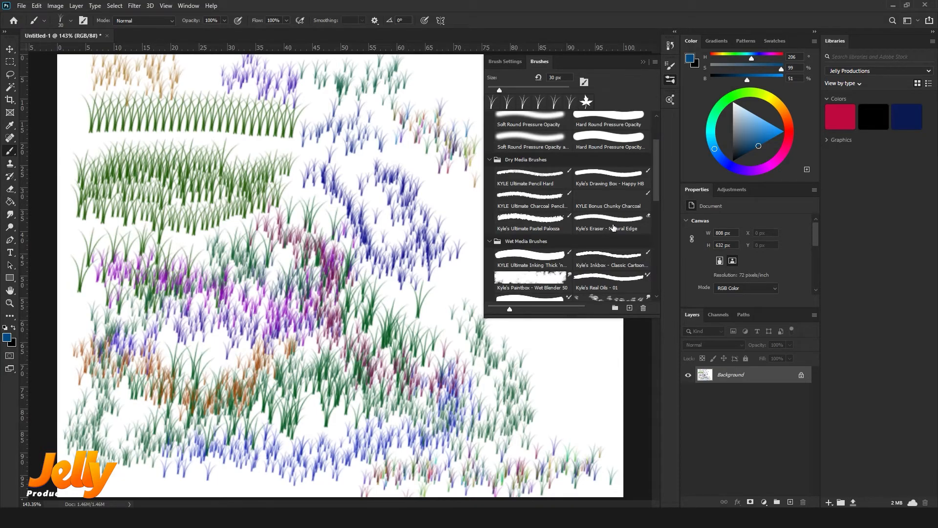
click(613, 204)
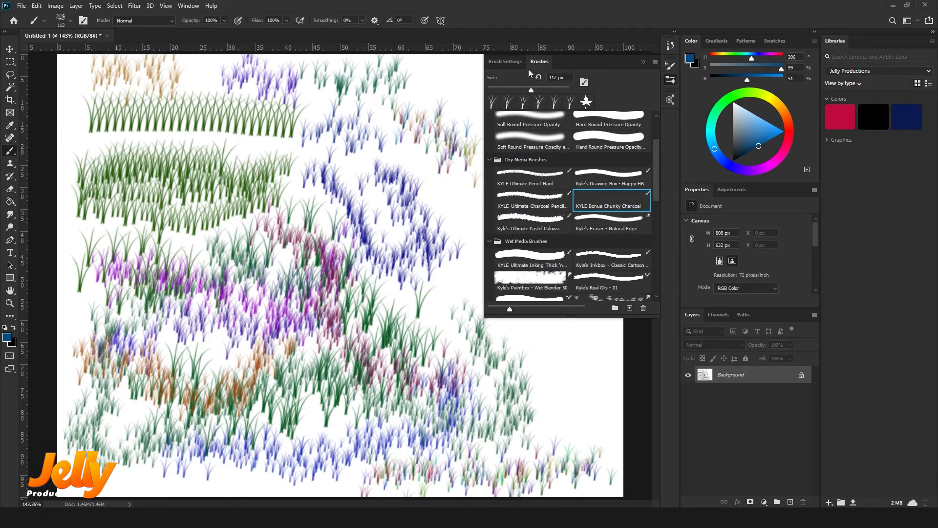
Examine the charcoal brush's Texture settings, the available pattern groups such as Trees, and the pattern import options.
click(505, 61)
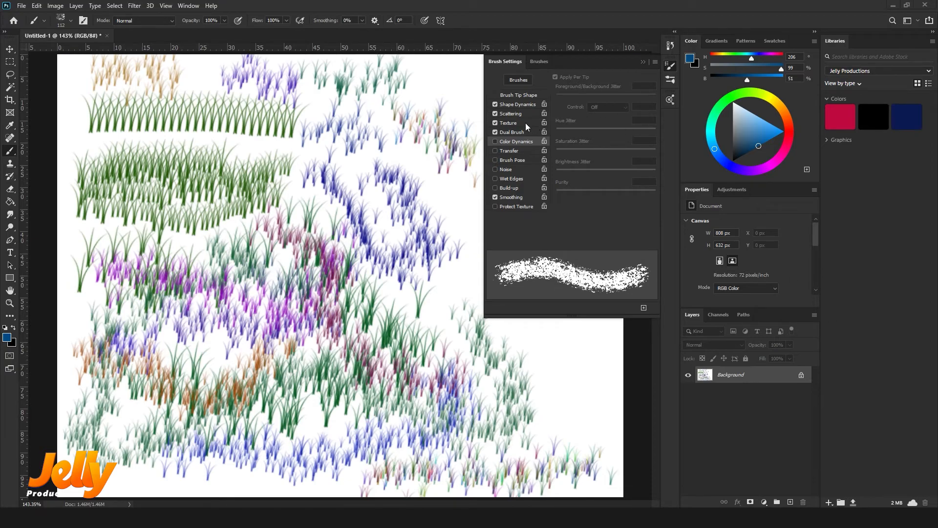
click(511, 123)
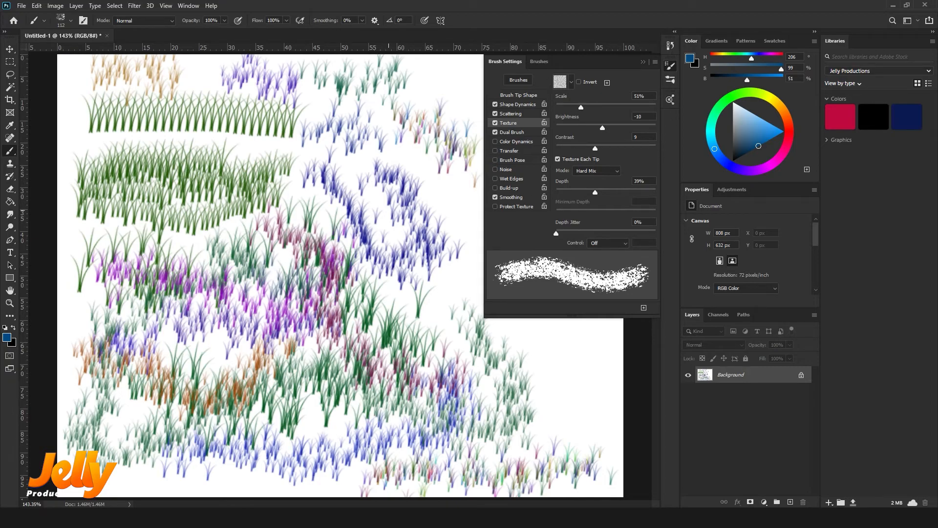
click(571, 83)
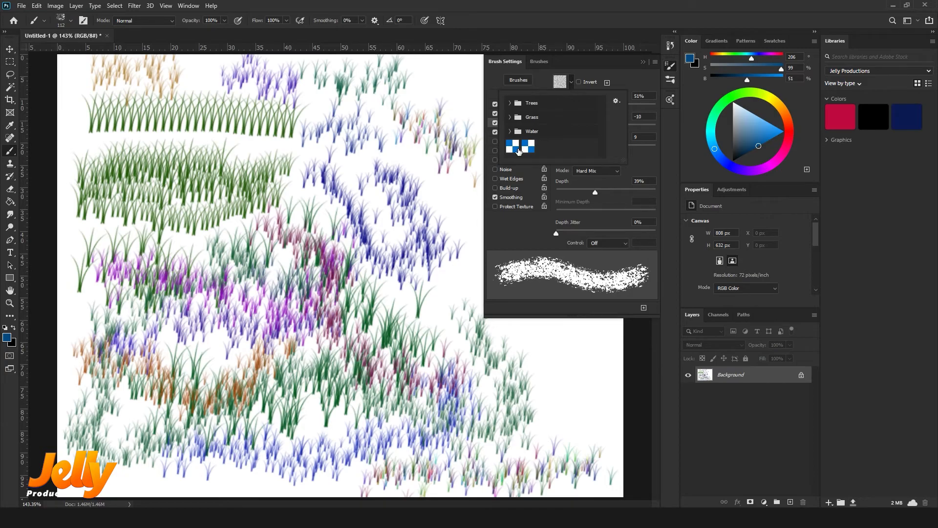
click(513, 103)
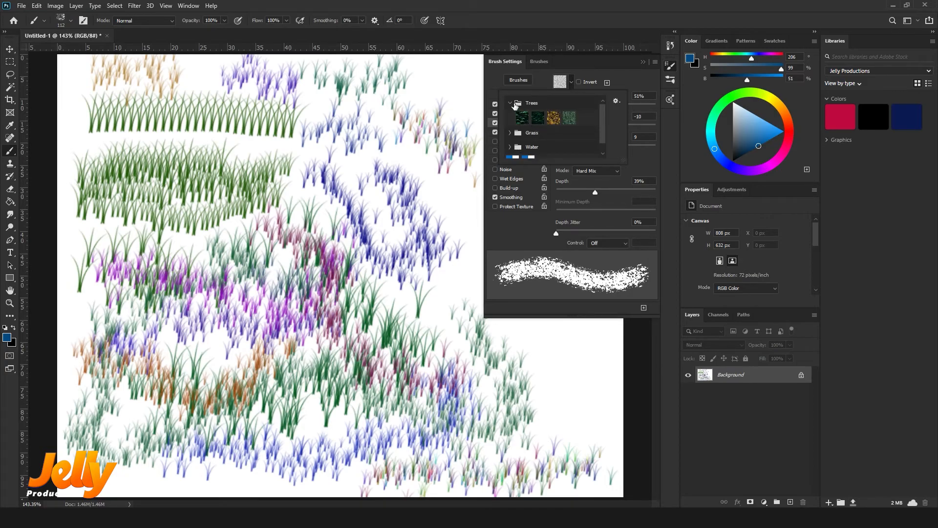
click(512, 103)
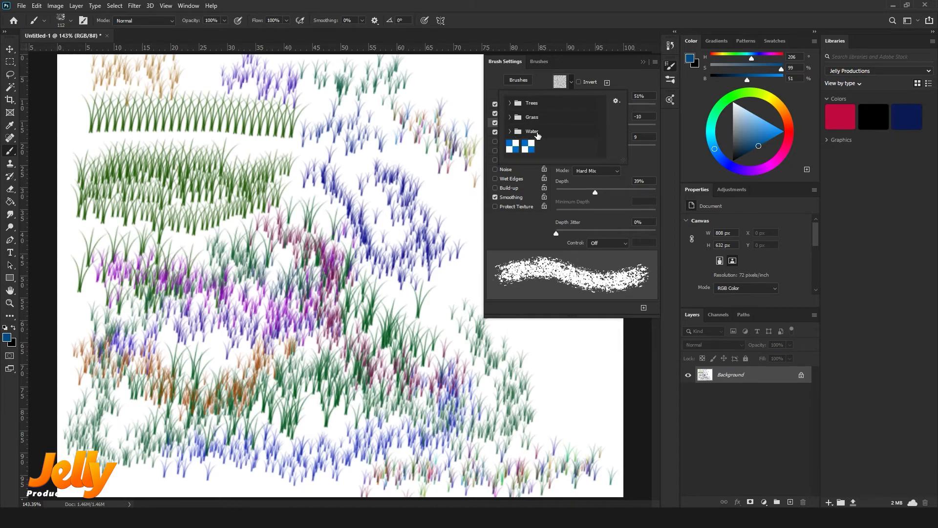
click(617, 101)
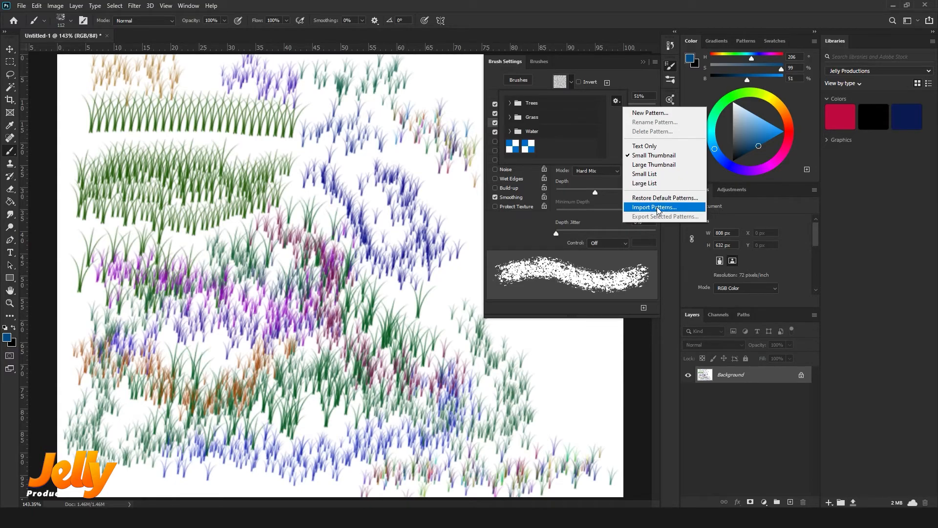
click(560, 109)
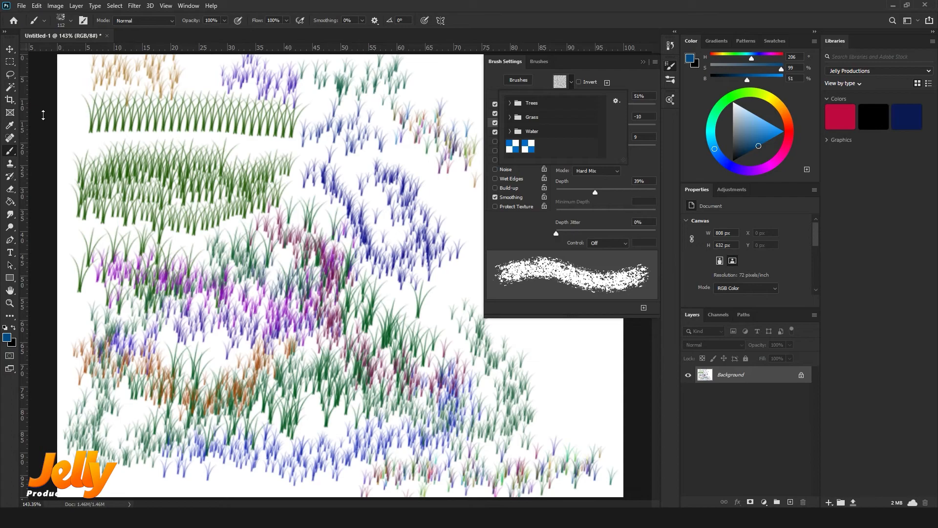
Fill the whole canvas with white and paint a wavy blue charcoal stroke at 70 px in the upper-left area.
click(37, 7)
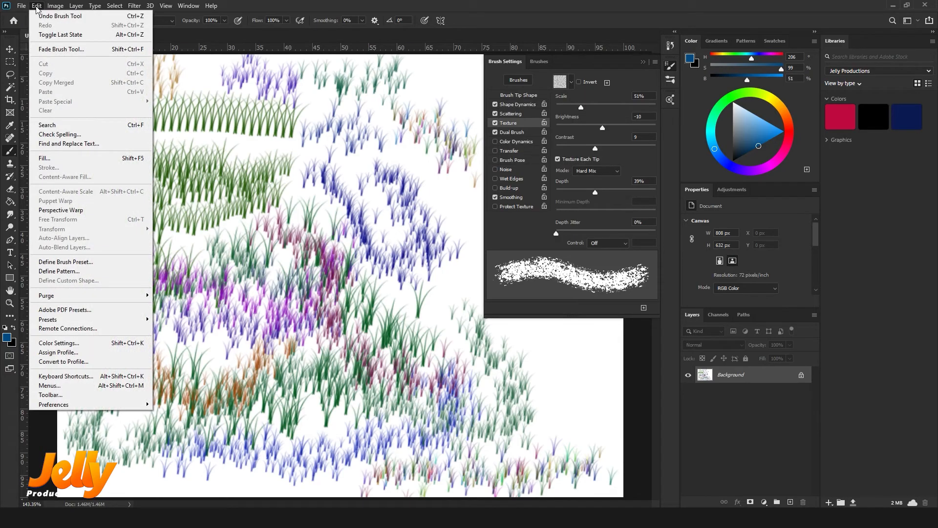
click(70, 158)
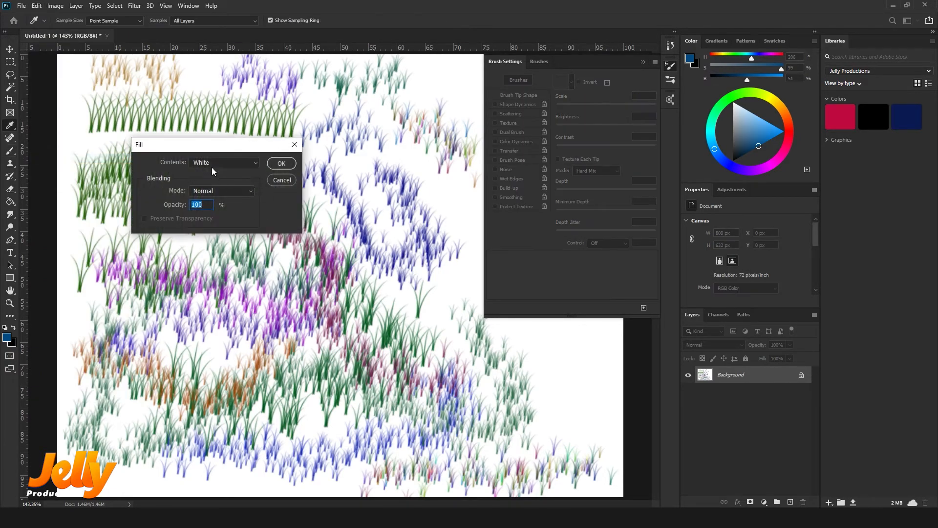
click(282, 164)
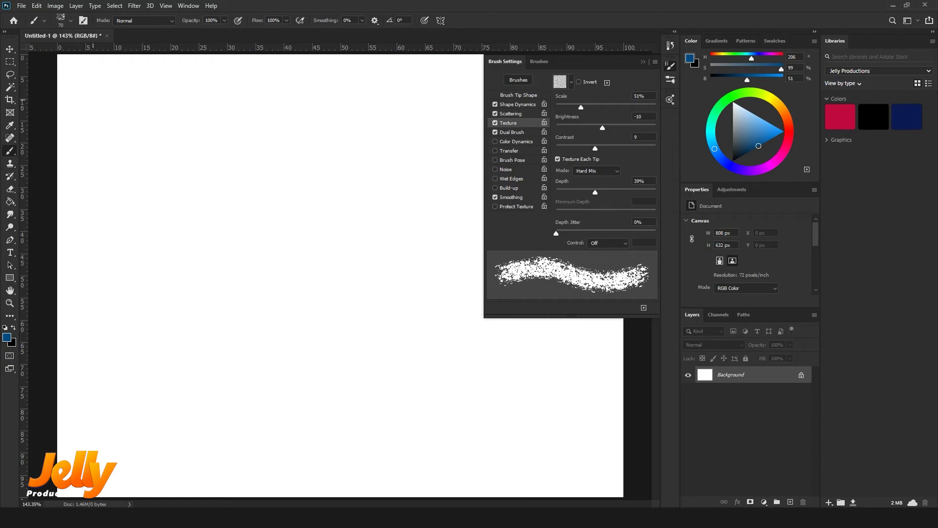
mouse_move(93, 103)
mouse_down()
mouse_move(178, 122)
mouse_move(229, 108)
mouse_up()
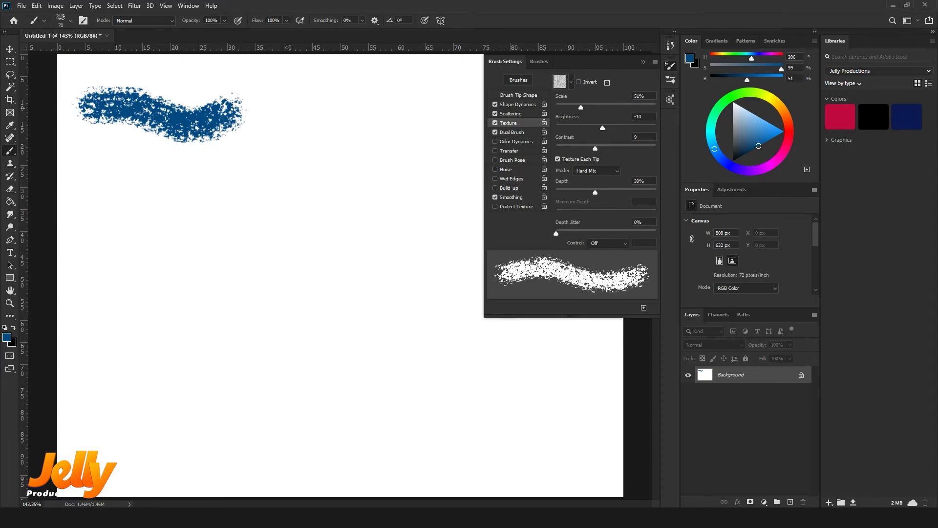
Set the texture scale to 97%, brightness to 54 and contrast to 24, invert the texture, and paint a second stroke below the first.
mouse_move(582, 107)
mouse_down()
mouse_move(604, 108)
mouse_move(624, 127)
mouse_move(581, 149)
mouse_move(618, 145)
mouse_move(605, 148)
mouse_up()
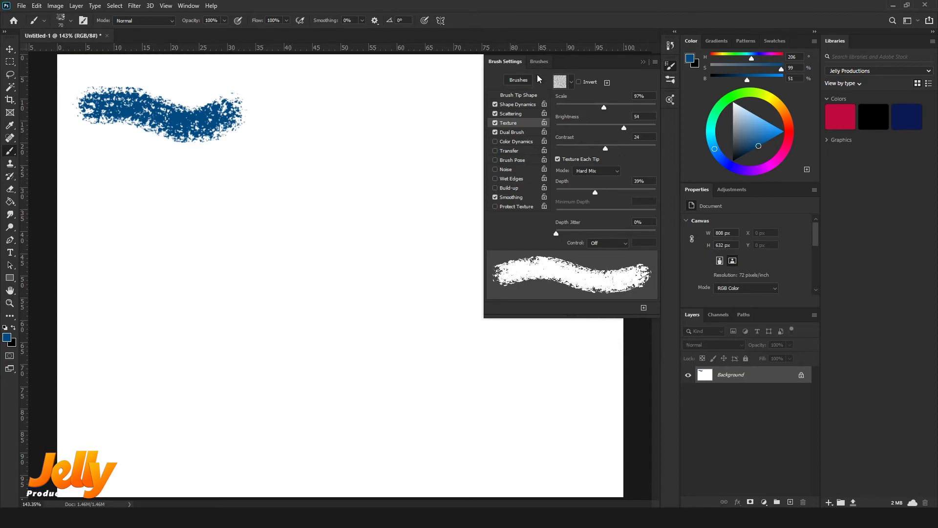
click(579, 82)
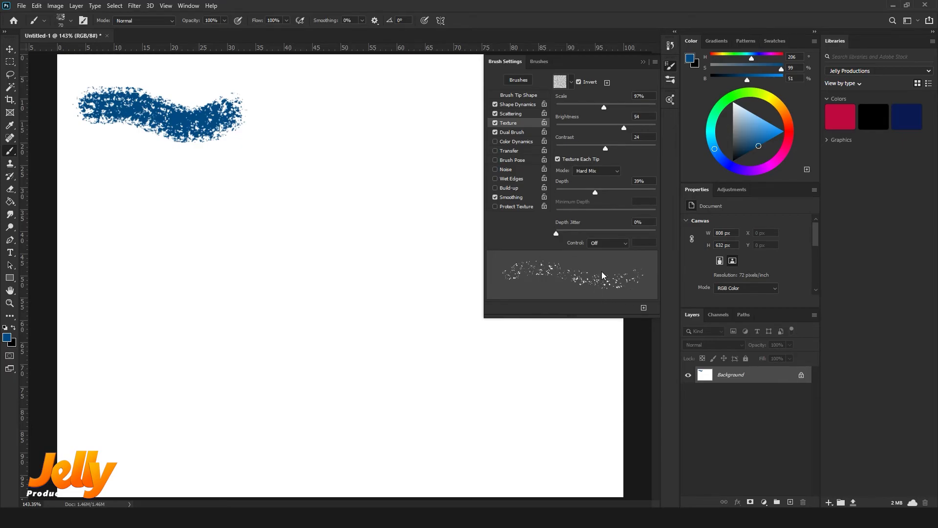
mouse_move(94, 179)
mouse_down()
mouse_move(138, 175)
mouse_move(208, 196)
mouse_move(262, 157)
mouse_up()
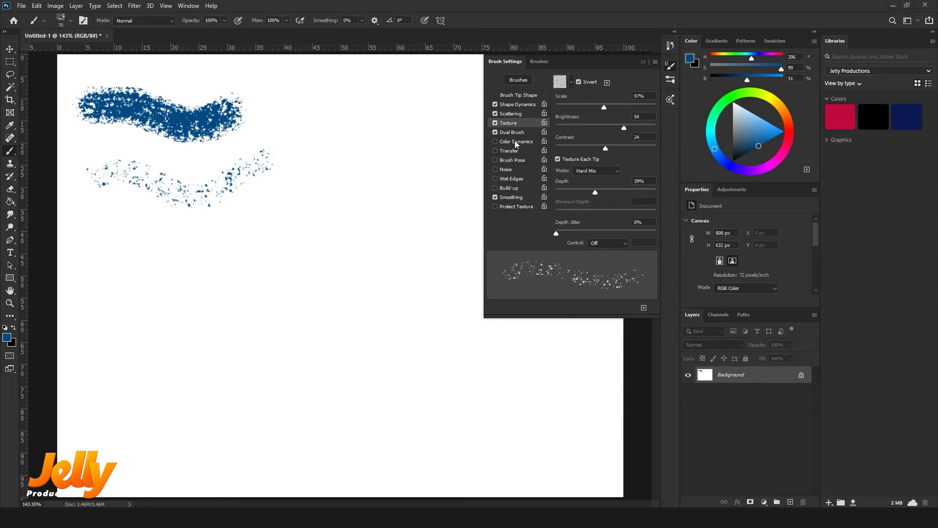
Review the charcoal brush's Scattering, Shape Dynamics, Dual Brush and Smoothing settings.
click(512, 114)
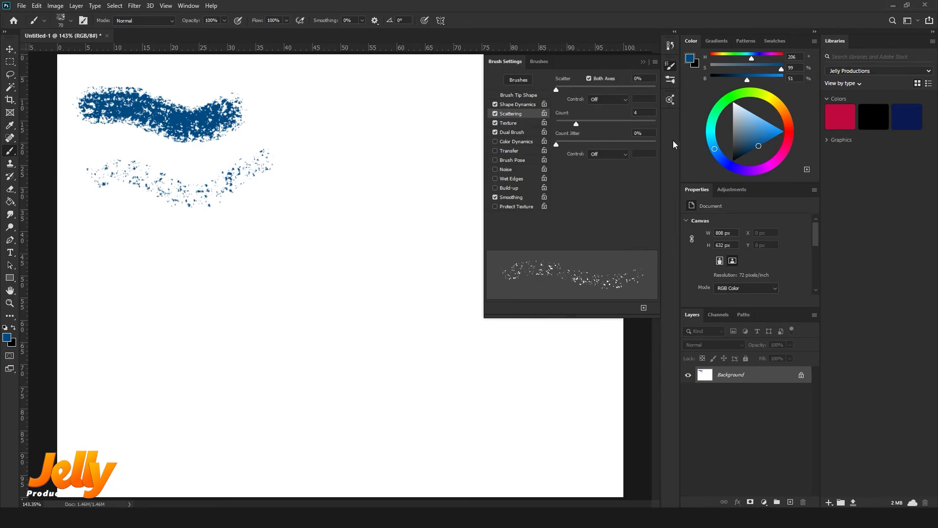
click(514, 105)
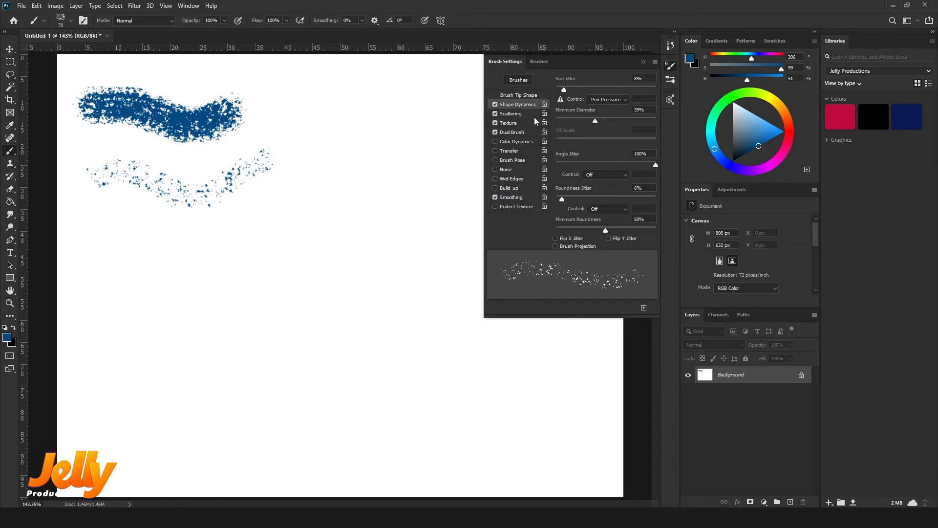
click(515, 132)
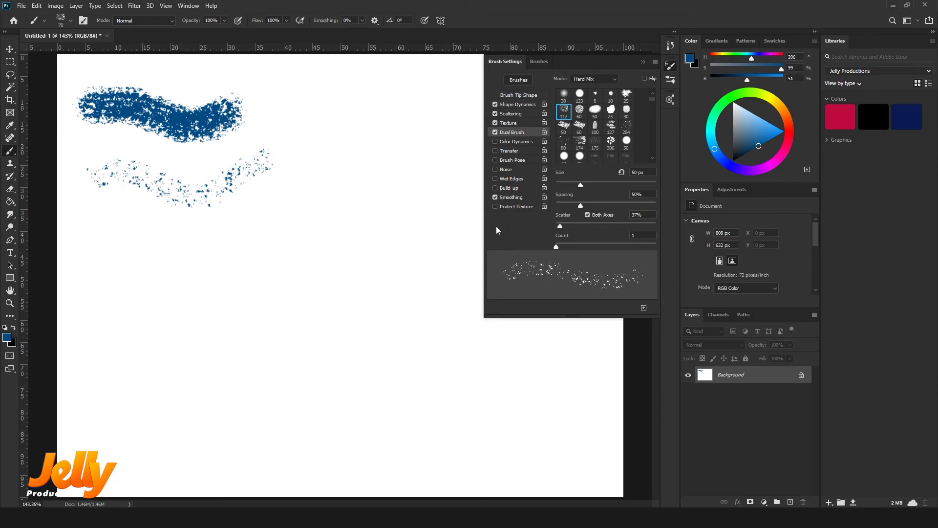
click(495, 197)
Save the customized brush as a new preset named "Jelly Round Sketch Ballpoint Pen 1" with its tool settings included.
click(644, 308)
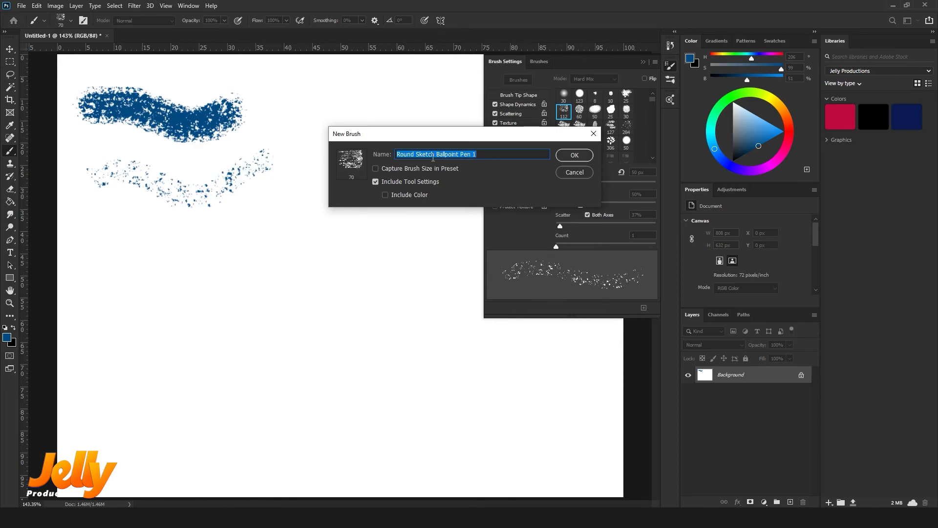
click(403, 158)
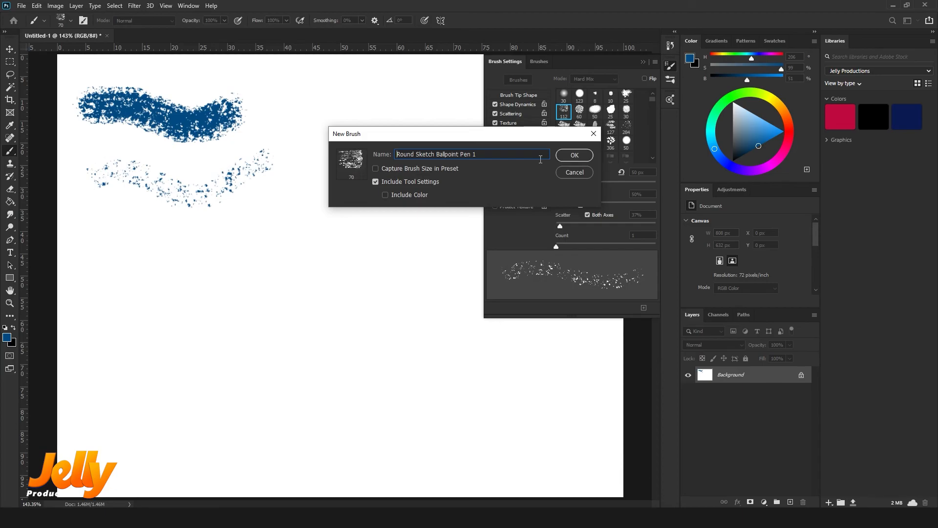
text(Jelly)
drag(516, 144, 504, 193)
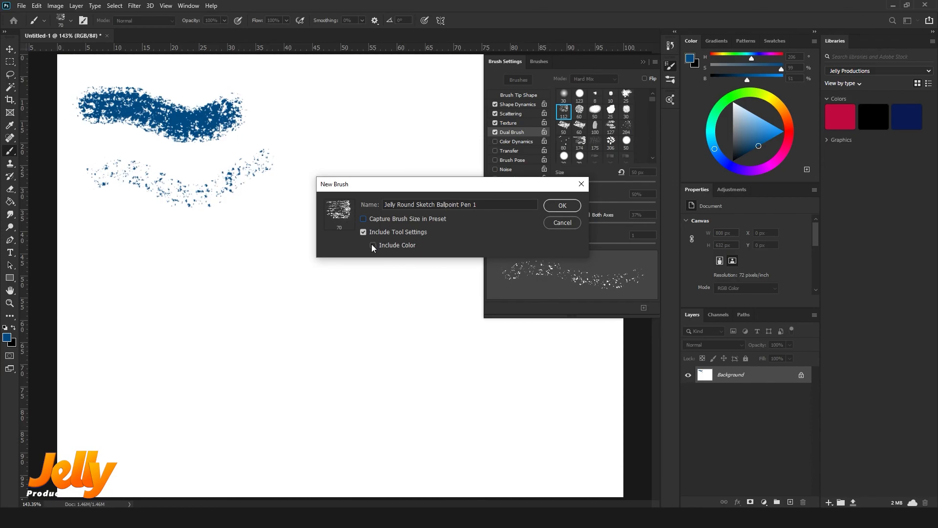
click(387, 246)
click(384, 244)
click(562, 205)
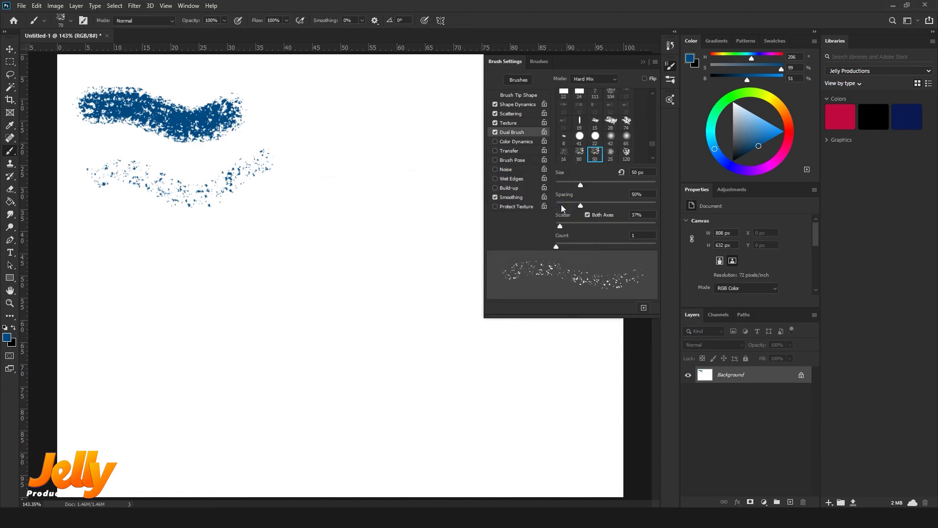
Locate the saved Jelly preset among the Dry Media Brushes and paint a looping stroke with it below the existing strokes.
click(543, 62)
scroll(650, 215, down, 1)
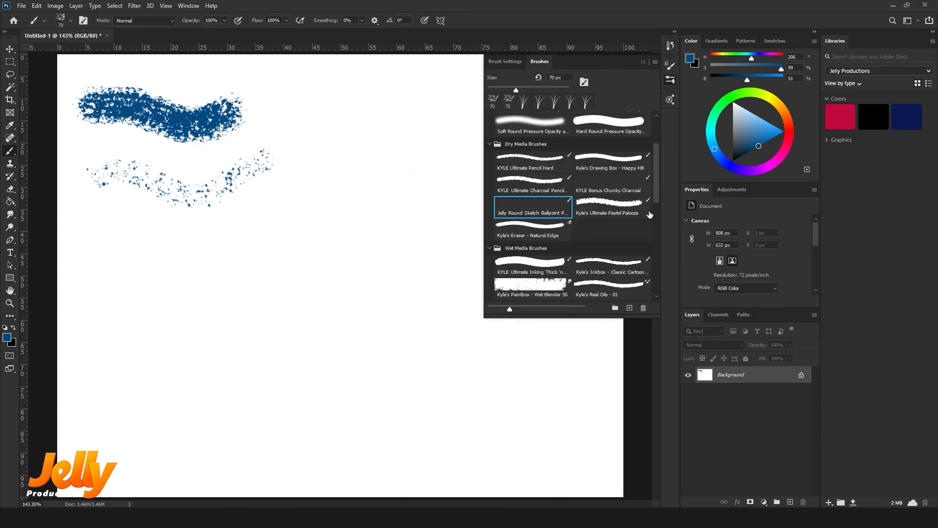
scroll(646, 214, up, 1)
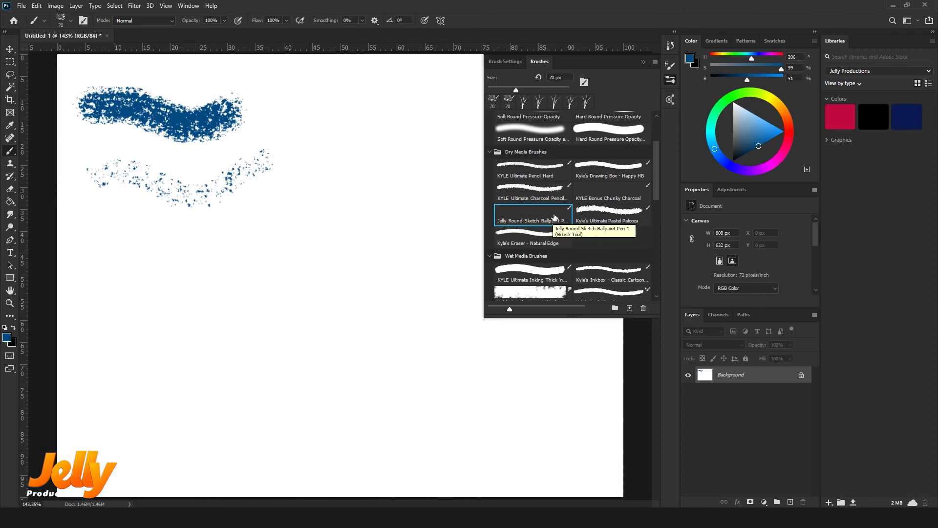
mouse_move(110, 266)
mouse_down()
mouse_move(259, 273)
mouse_move(261, 230)
mouse_move(195, 333)
mouse_move(202, 286)
mouse_up()
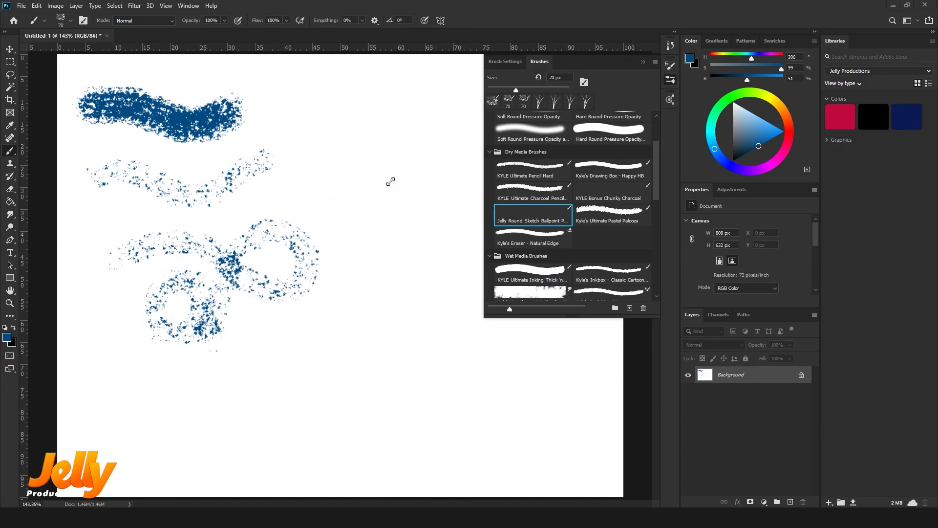
scroll(566, 269, up, 3)
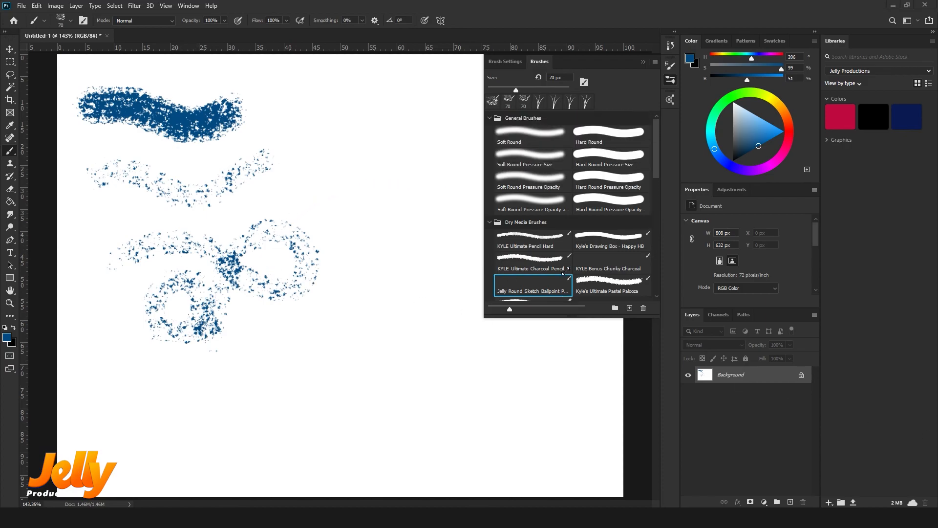